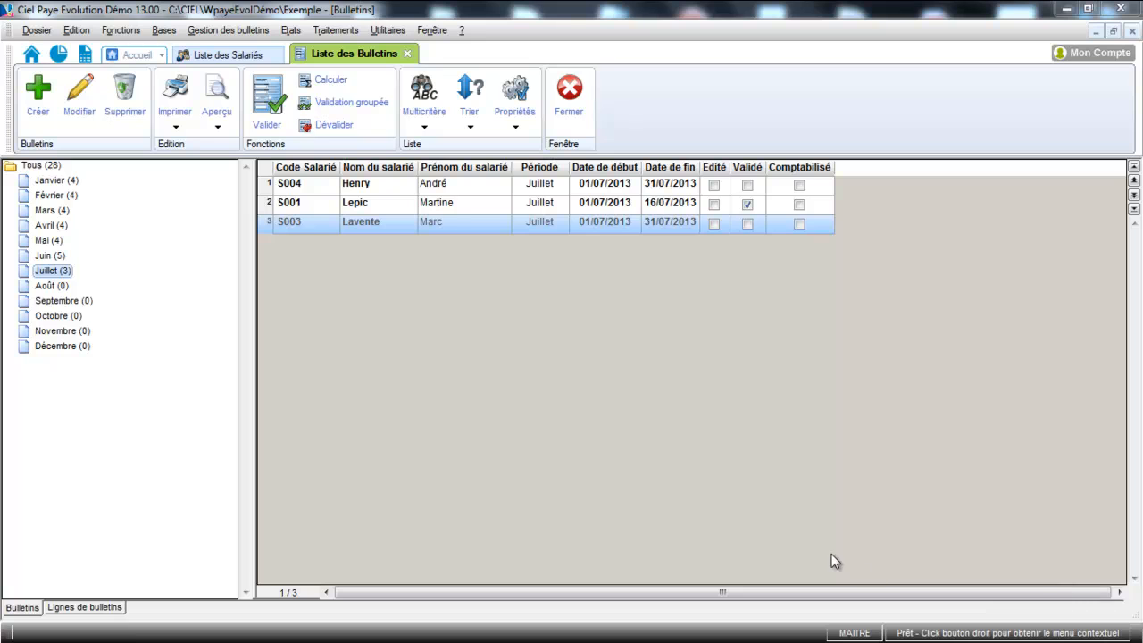
Open the third payslip in the July list and examine the calculation elements of contribution C195PREV.
double_click(362, 222)
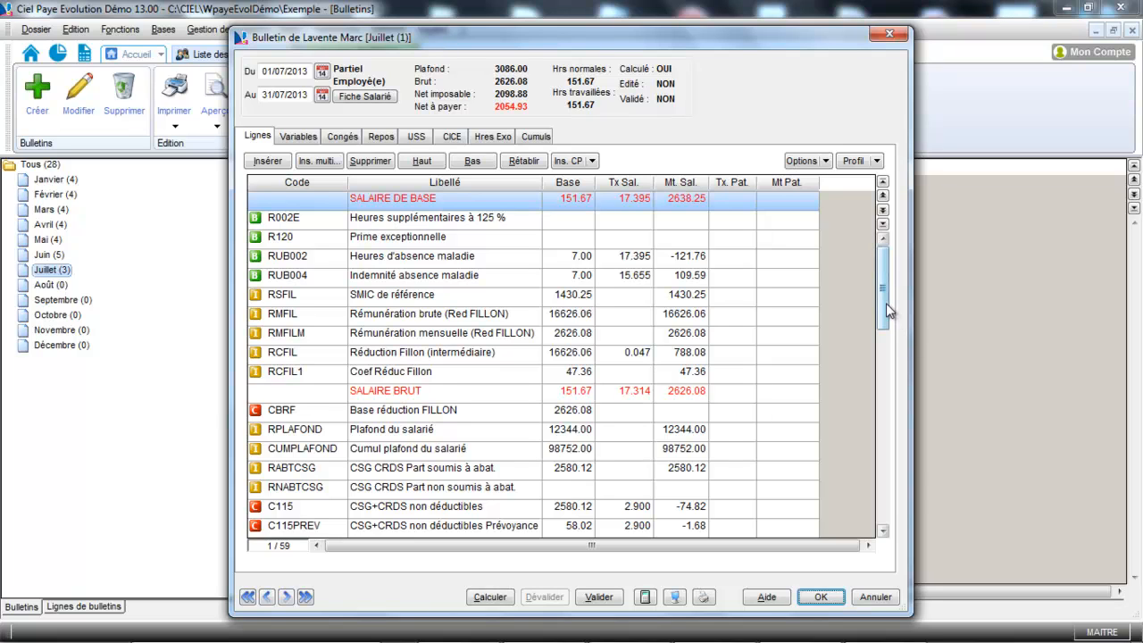
left_click_drag(886, 305, 888, 369)
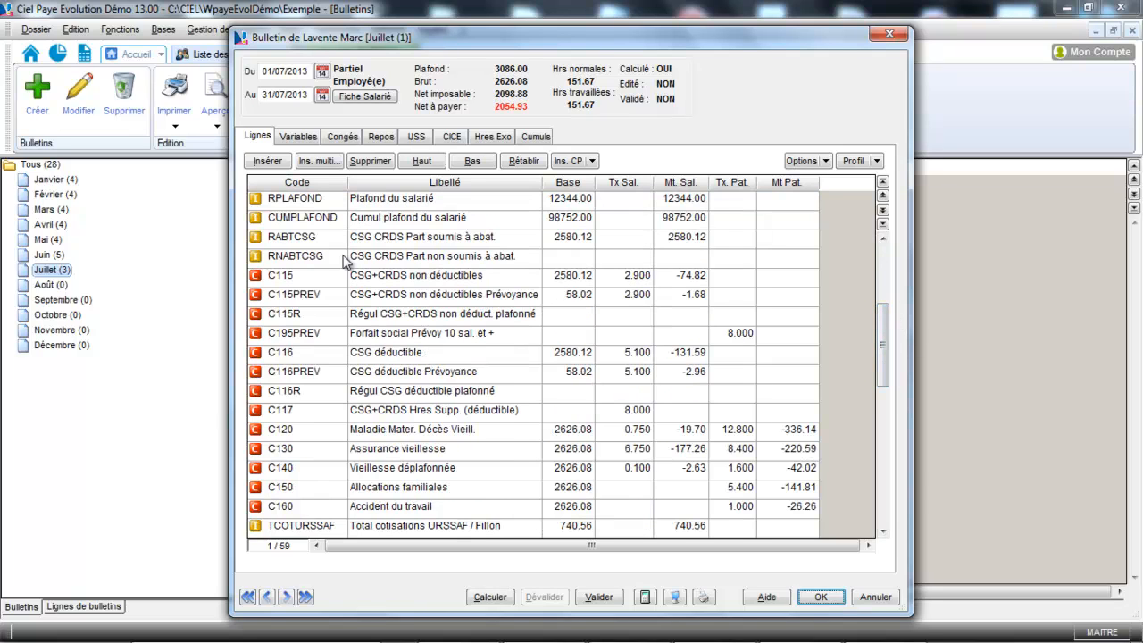
left_click(308, 299)
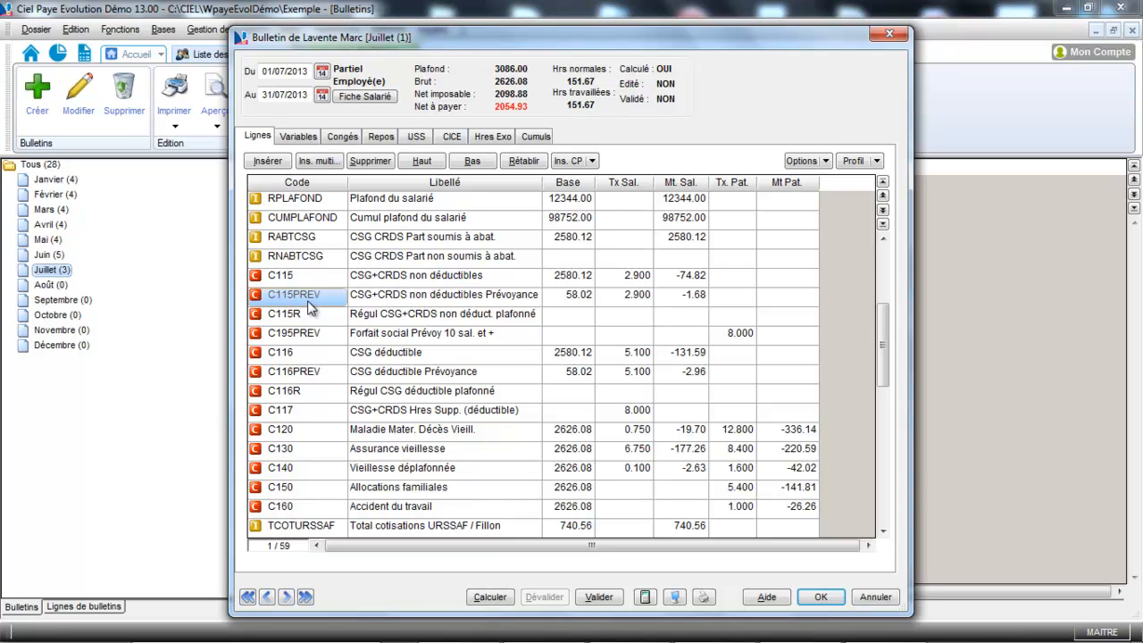
left_click(304, 336)
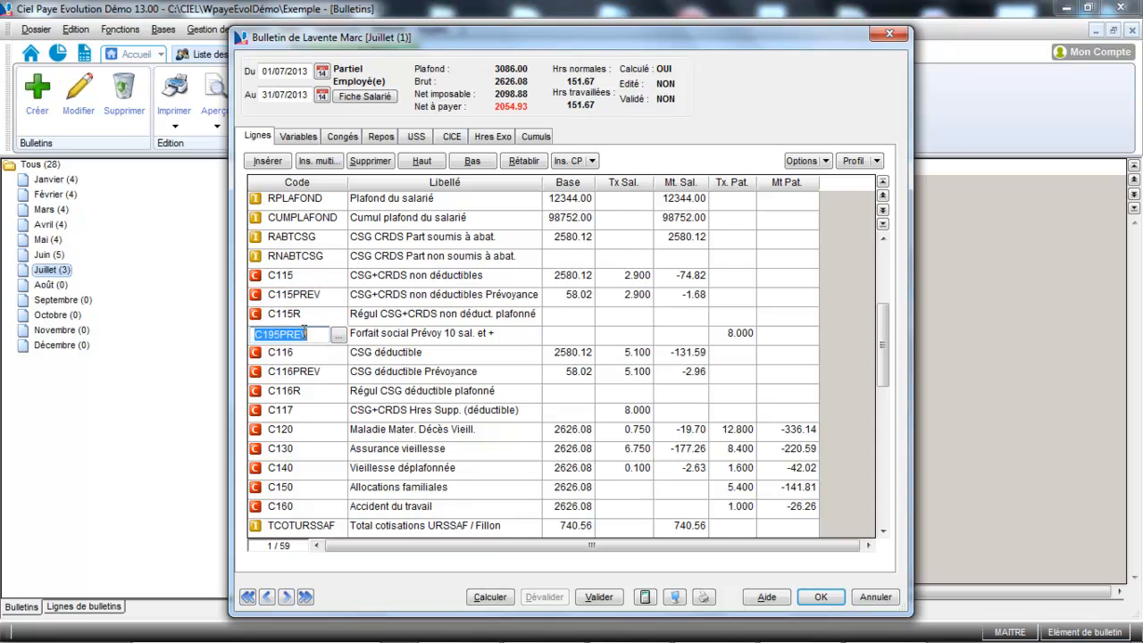
left_click(331, 342)
left_click(336, 343)
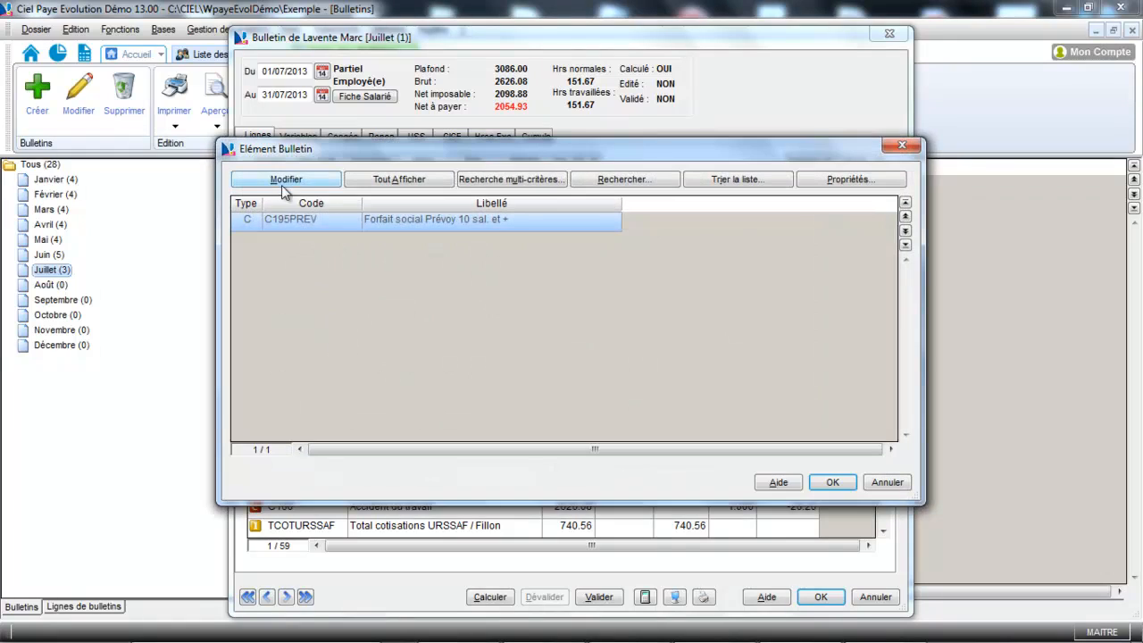
left_click(287, 181)
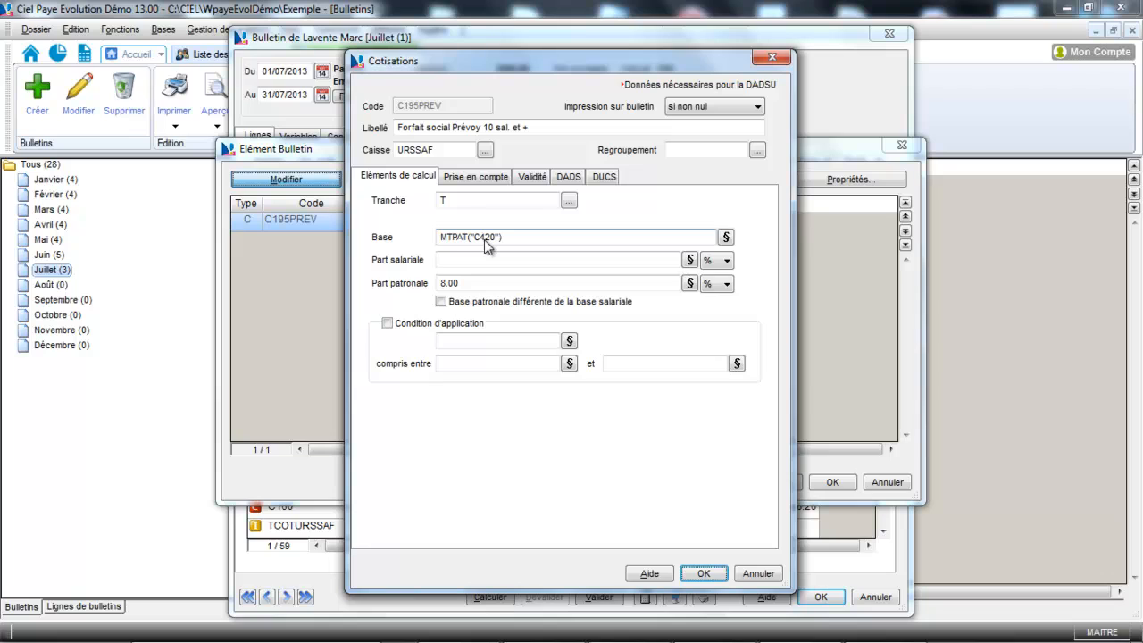
left_click(703, 573)
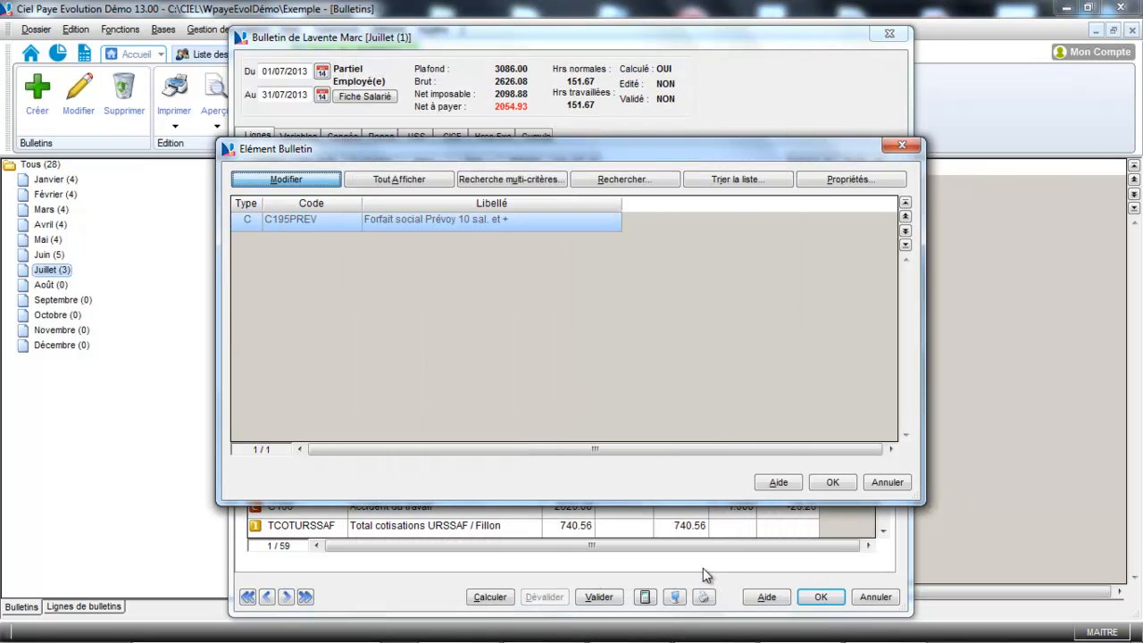
left_click(834, 483)
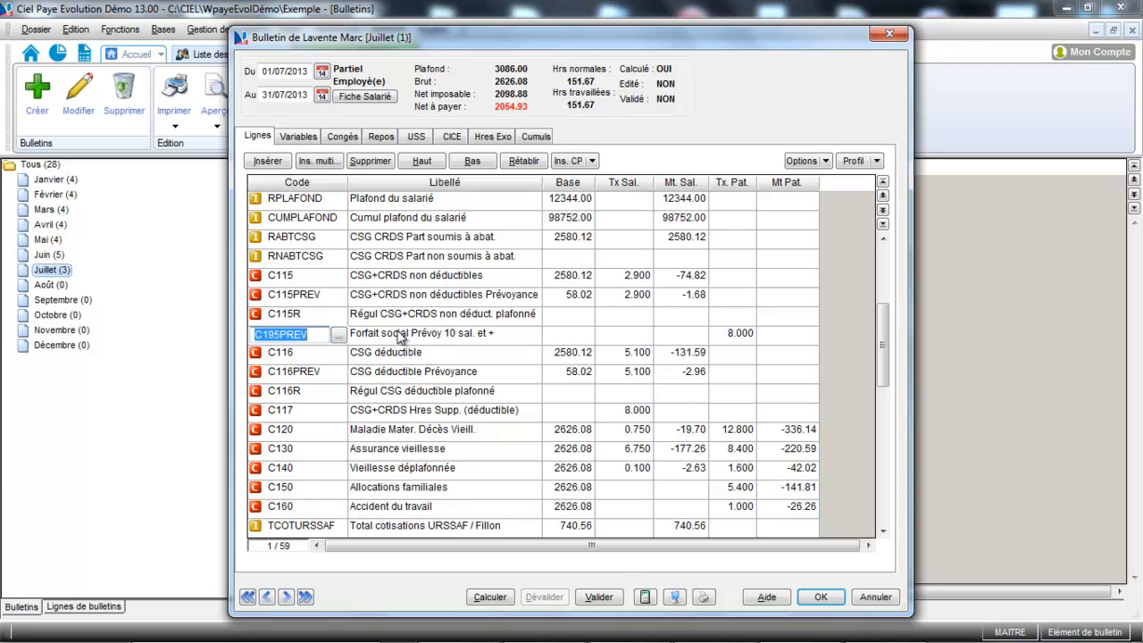
Examine the calculation elements of contribution C115PREV from its payslip line.
left_click(321, 302)
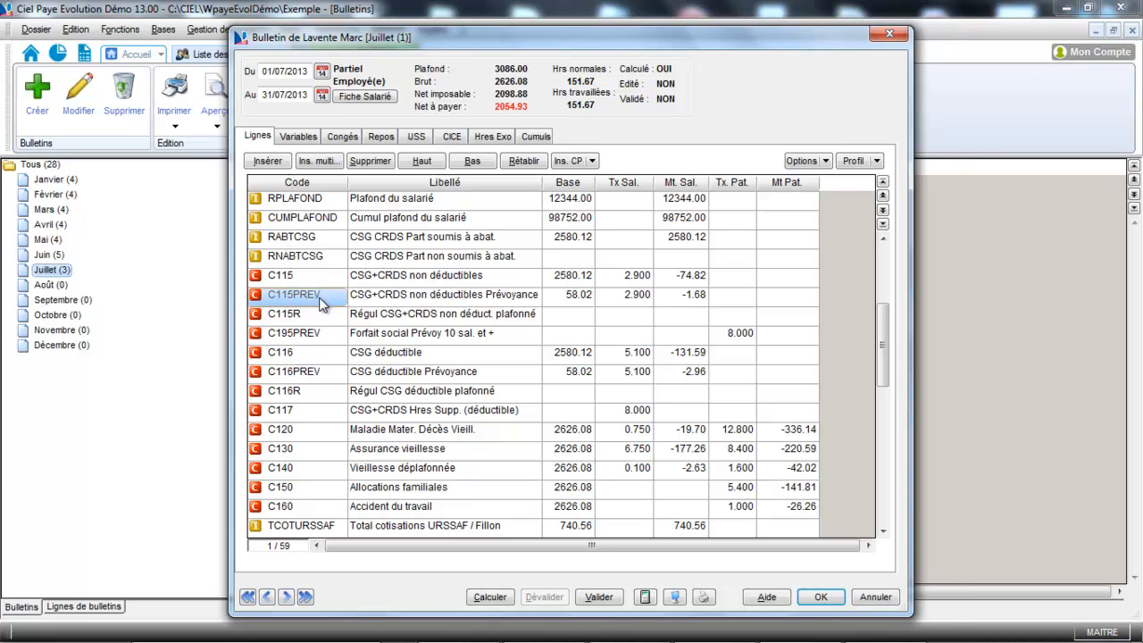
left_click(322, 302)
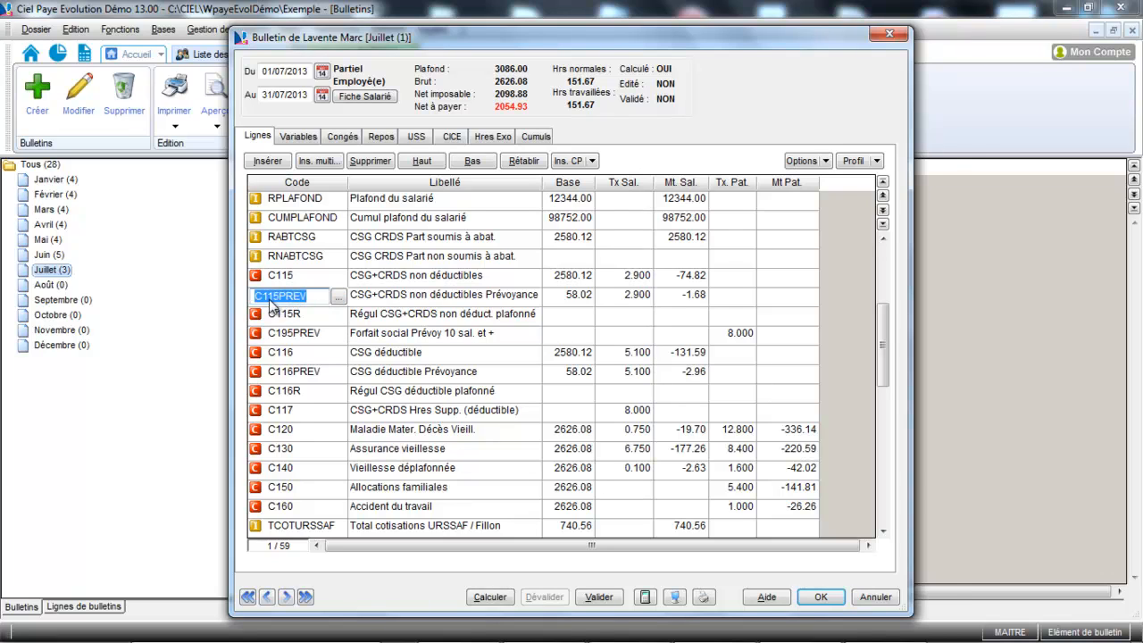
left_click(339, 297)
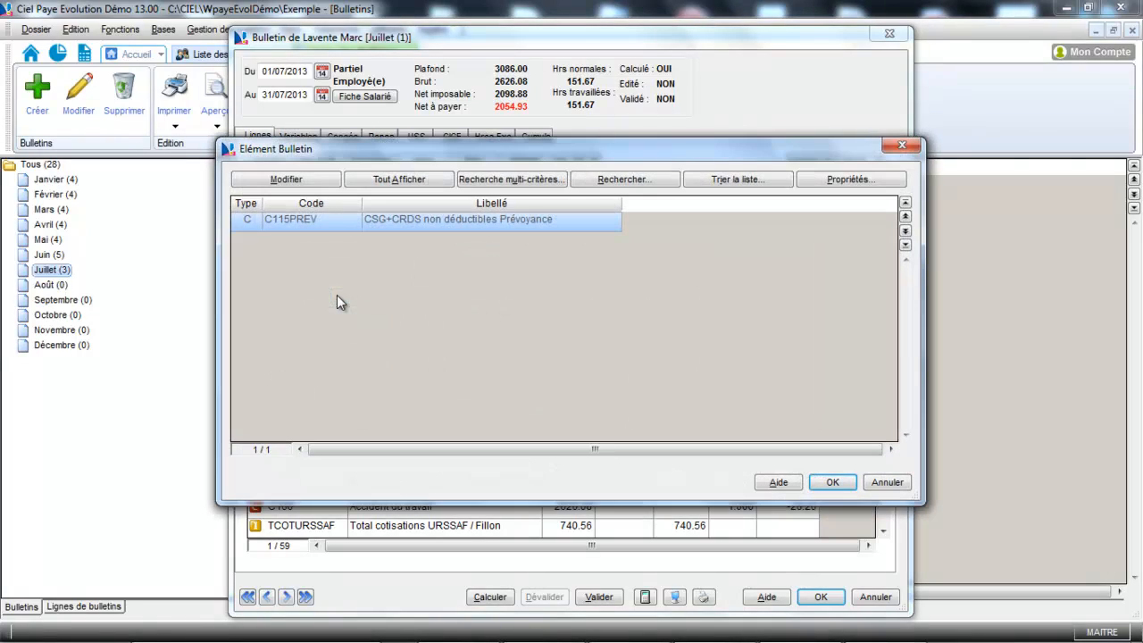
left_click(294, 178)
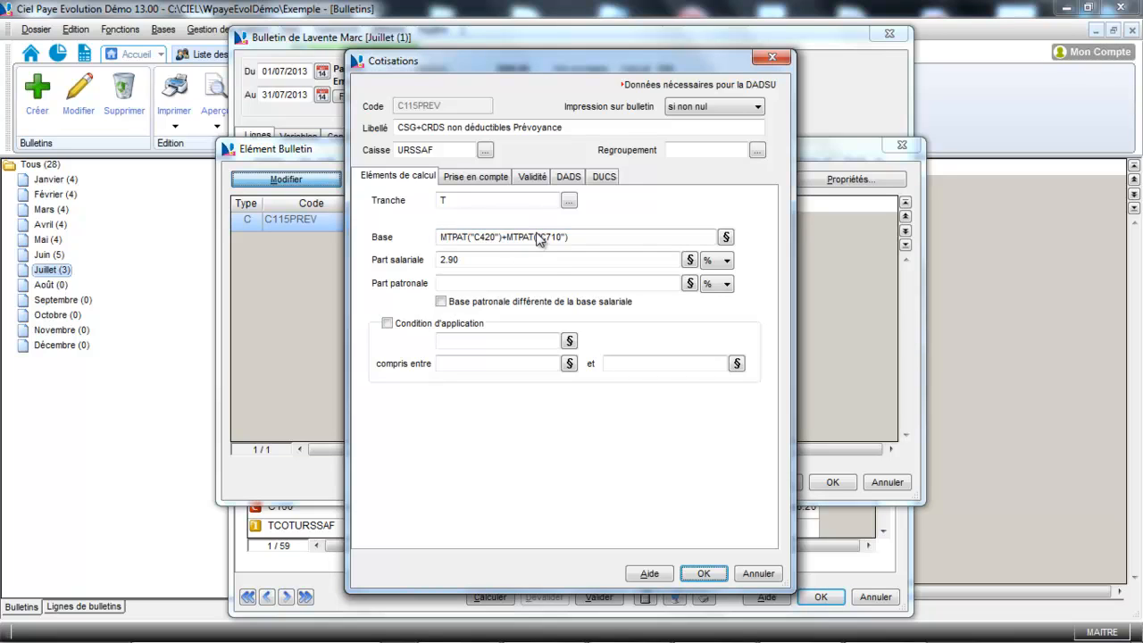
left_click(706, 574)
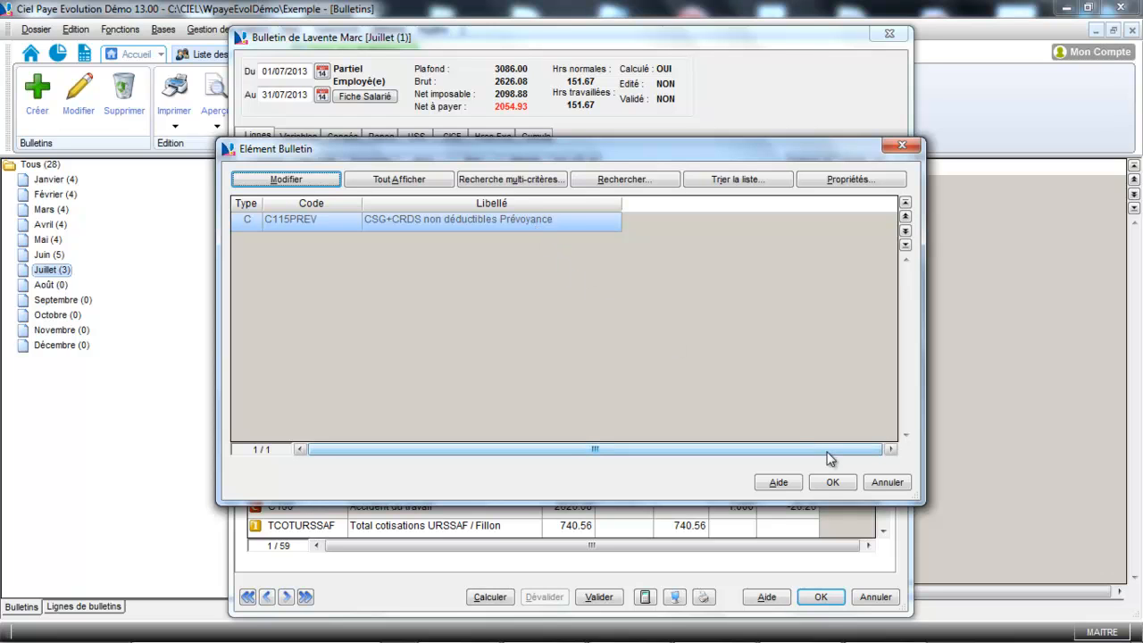
left_click(832, 482)
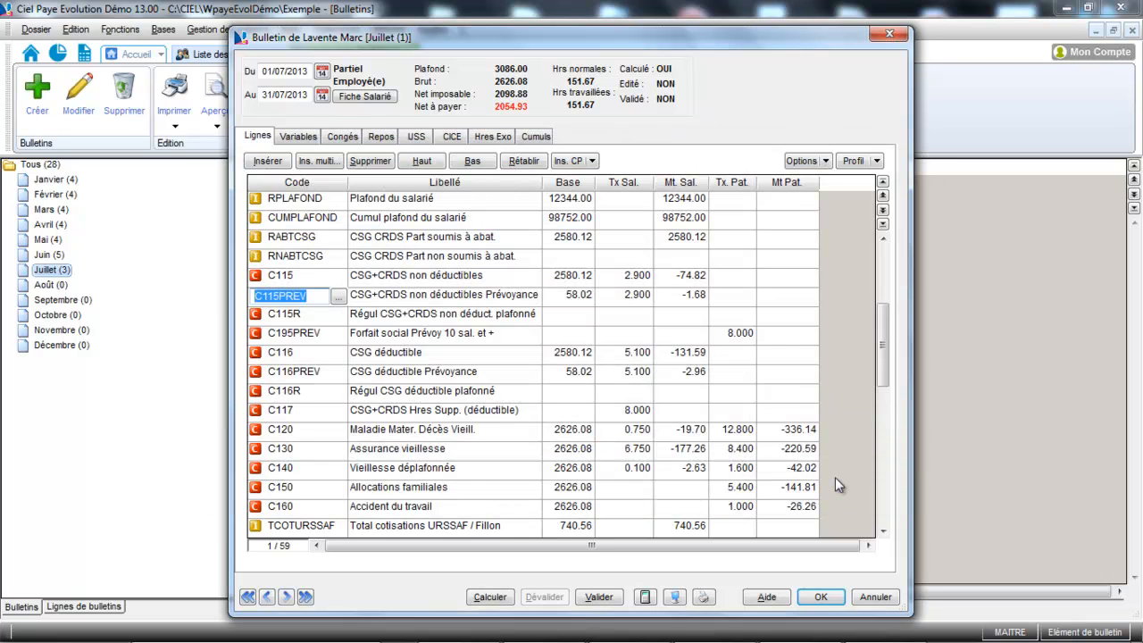
Check the base and employer rate of the C195 Forfait social line, and close the payslip without saving.
left_click_drag(883, 385, 887, 501)
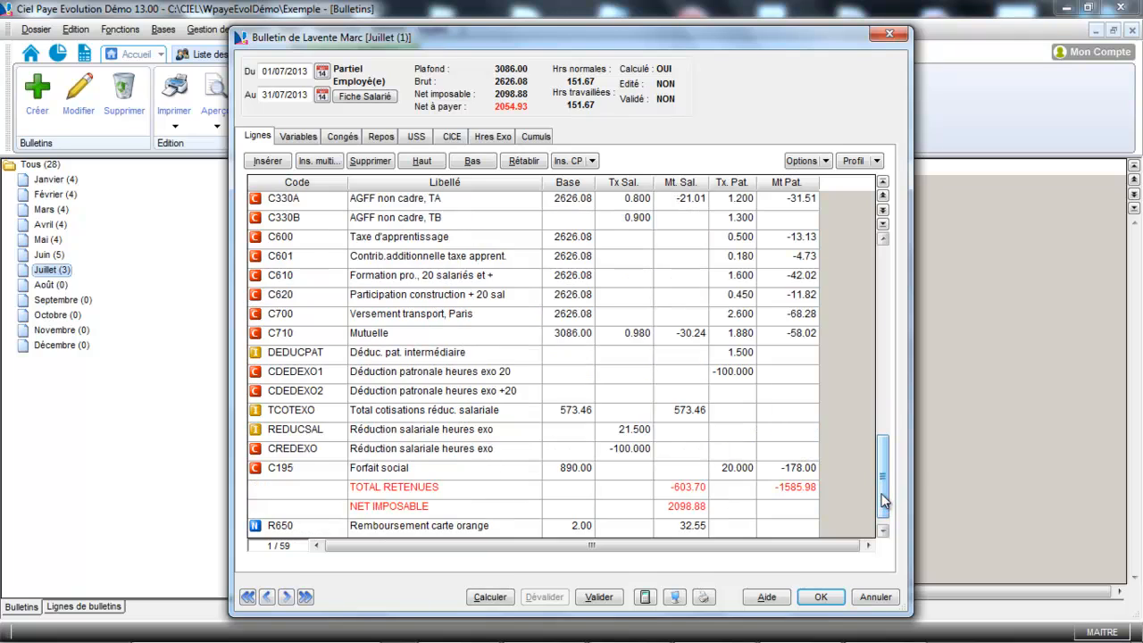
left_click(294, 481)
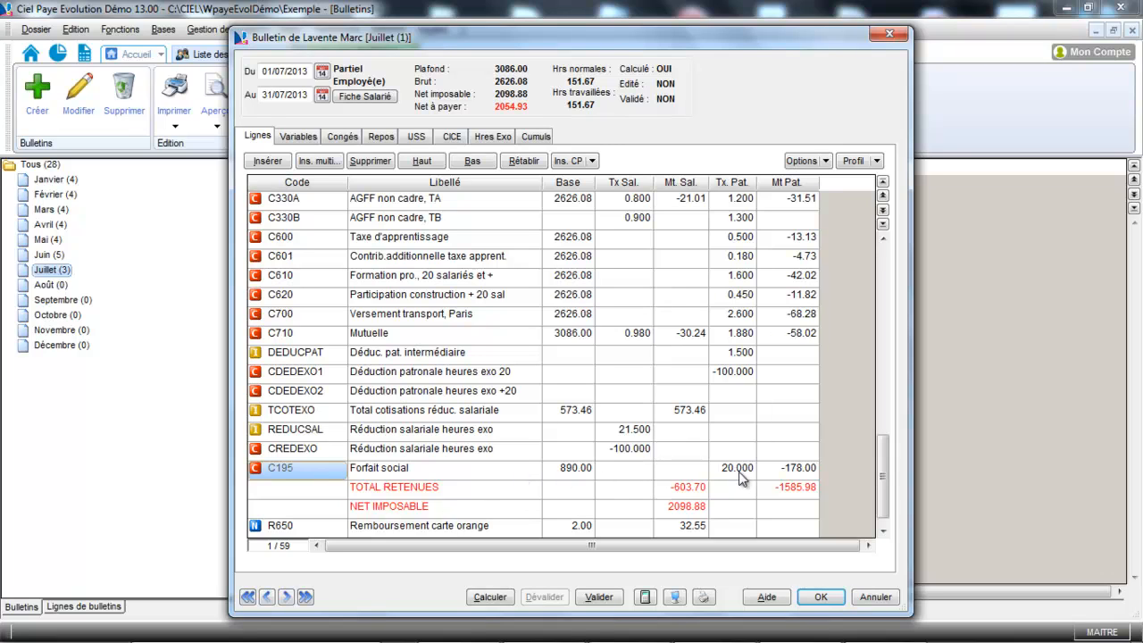
left_click(585, 476)
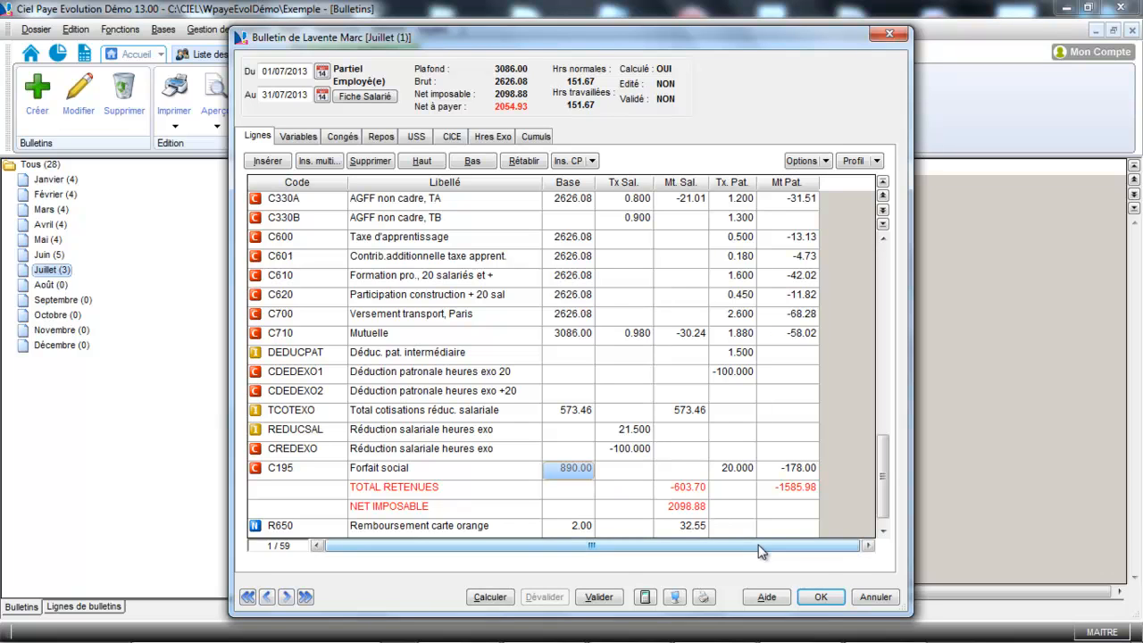
left_click(873, 596)
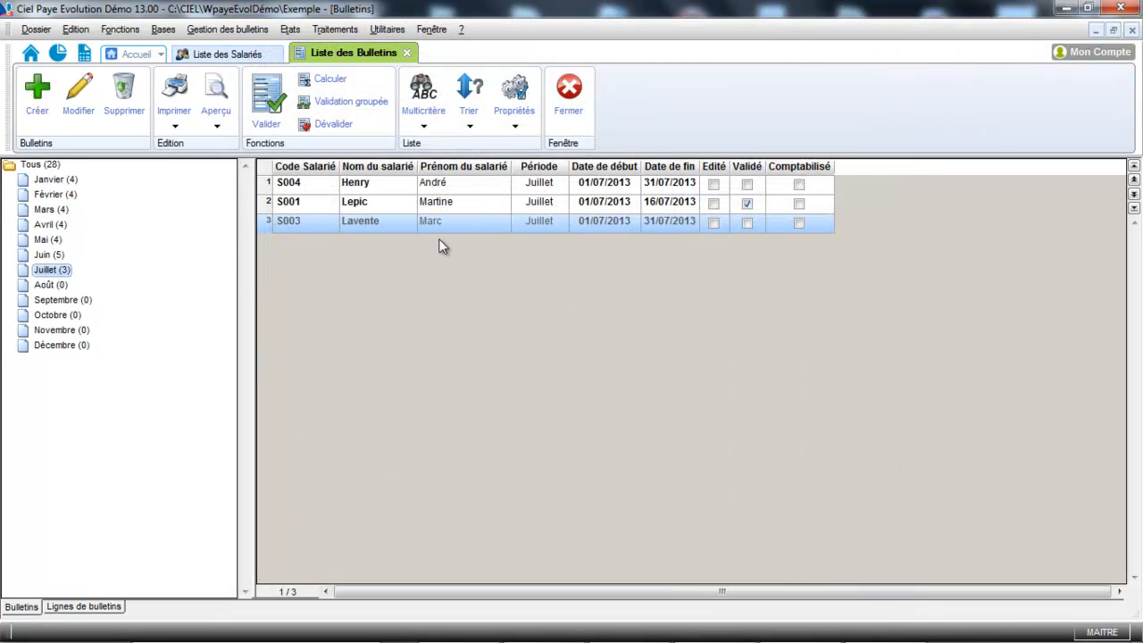
In the contributions list, duplicate C420 with the code C422 and the label "Prévoyance non cadre, A".
left_click(163, 32)
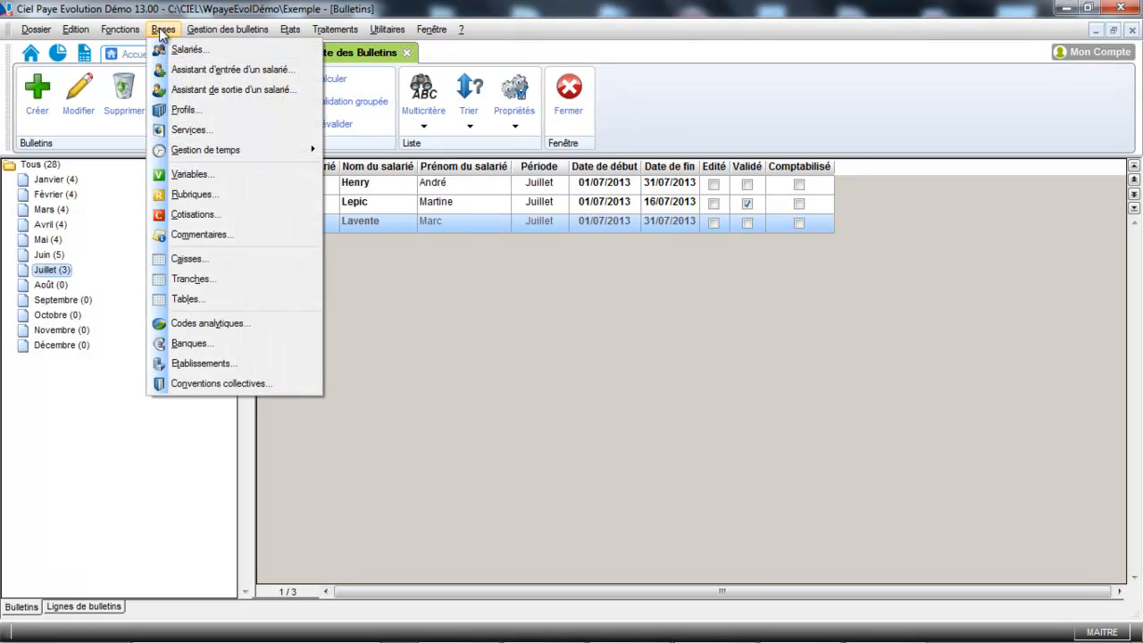
left_click(196, 217)
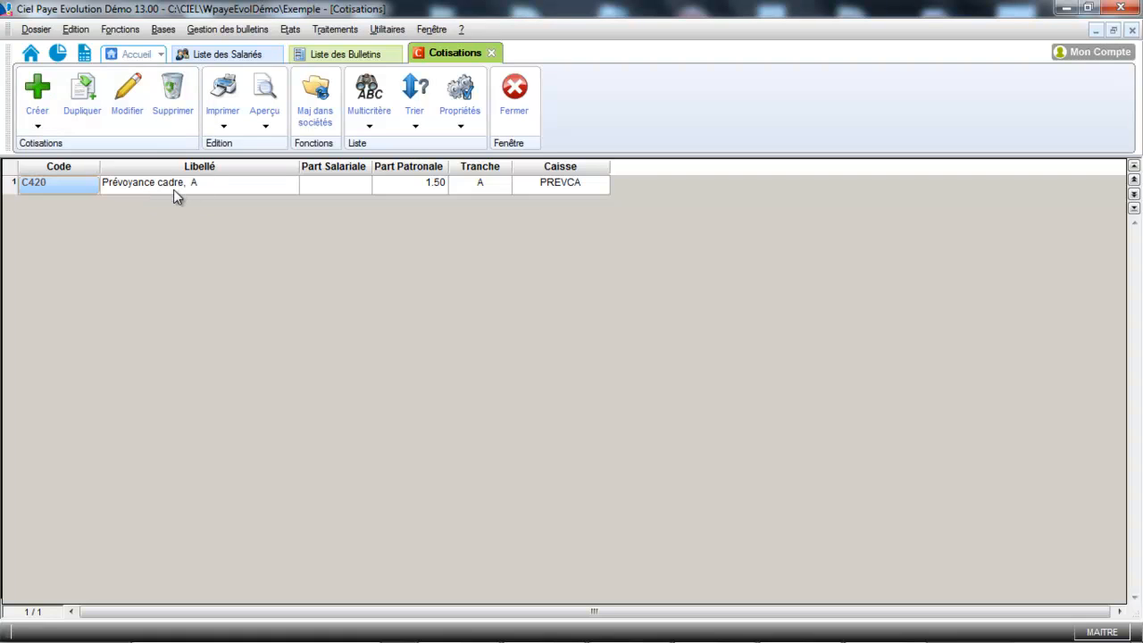
left_click(79, 104)
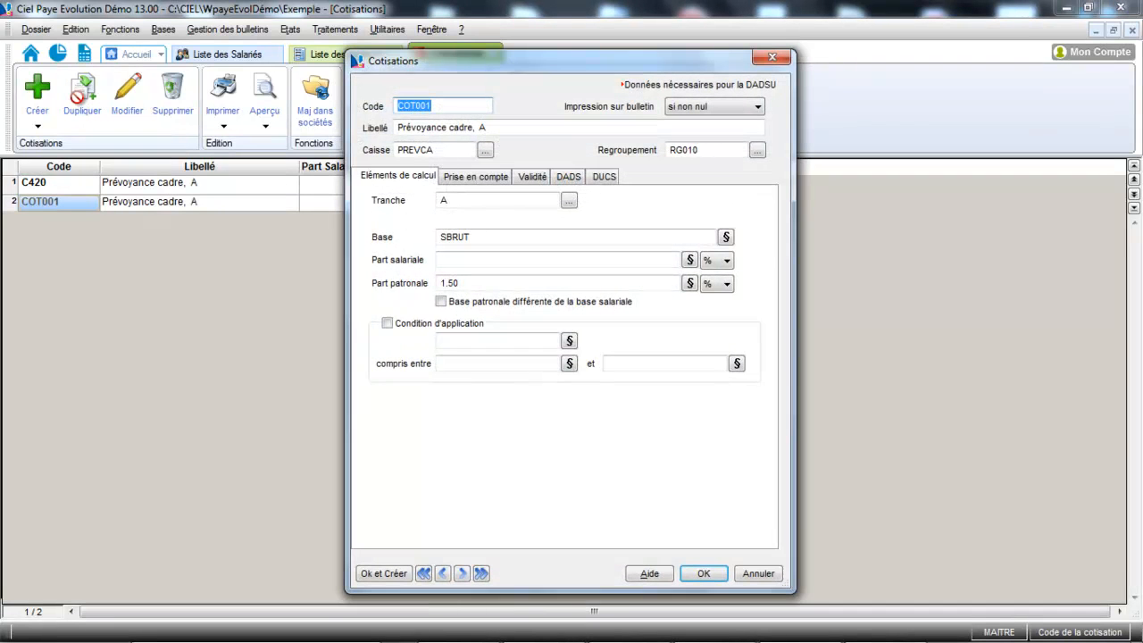
type("C422")
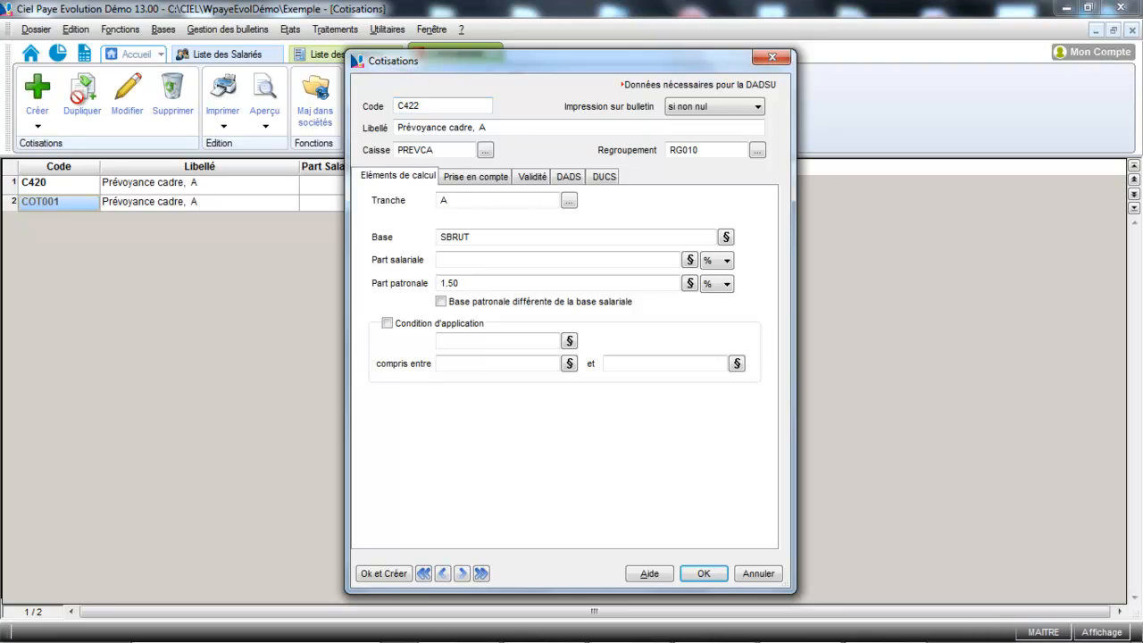
left_click(447, 129)
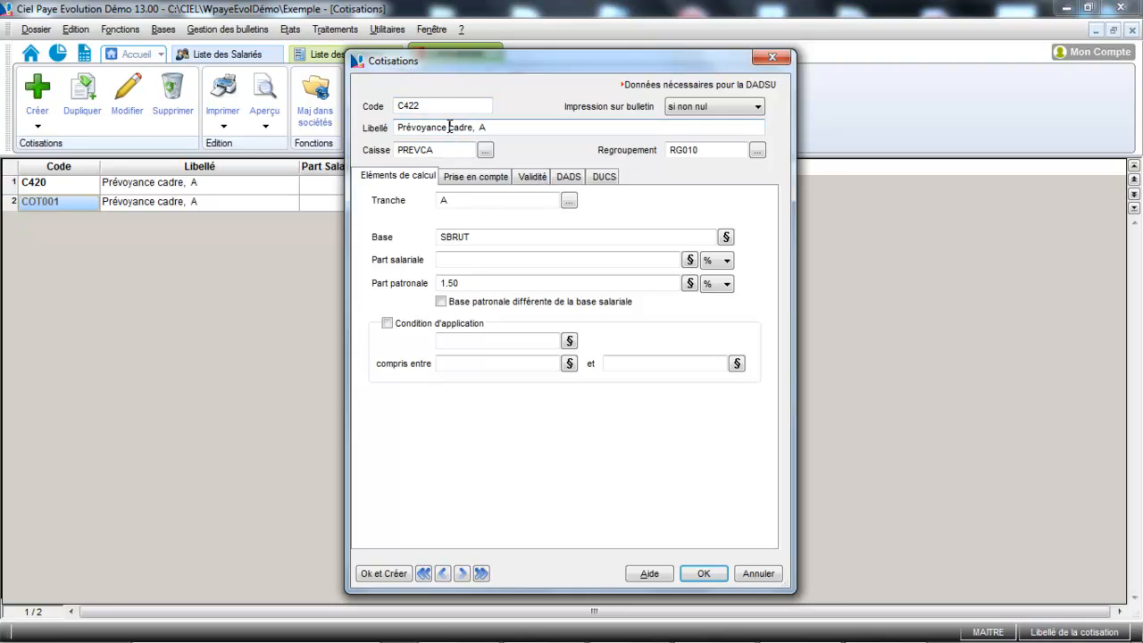
type("N")
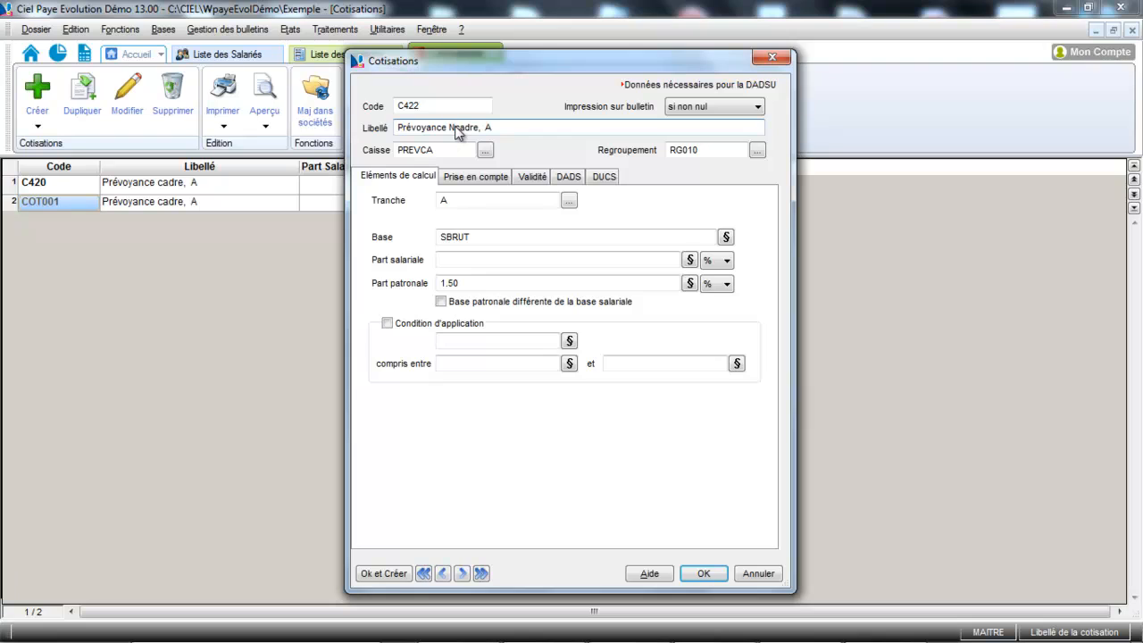
key("BackSpace")
type("non")
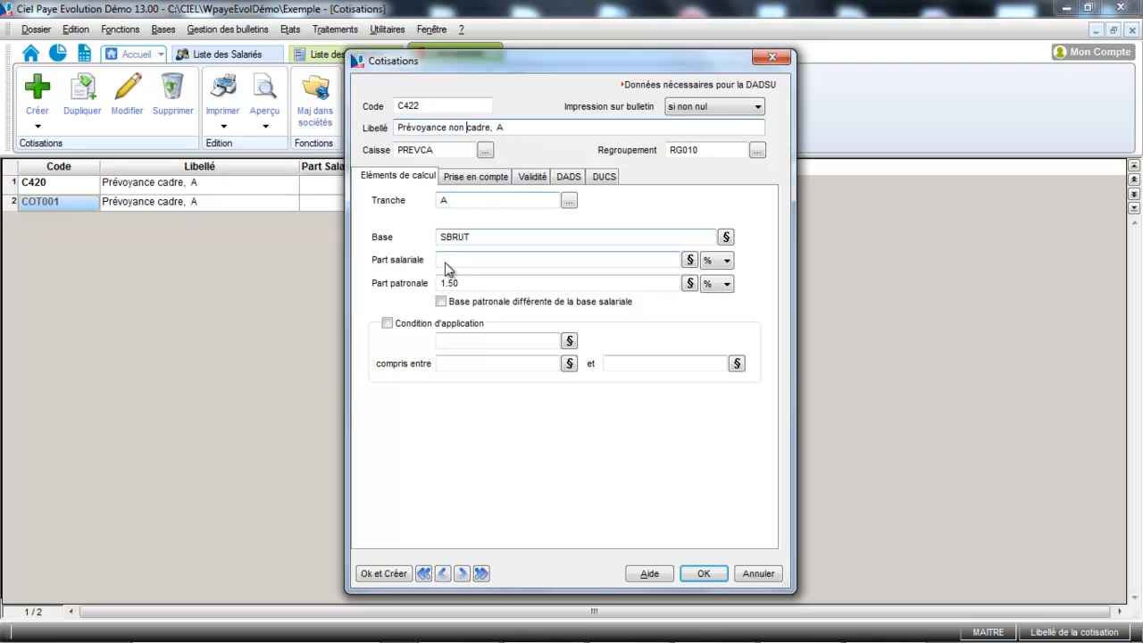
Set contribution C422's employer share to 1.2% and employee share to 0.6%, and save it.
left_click(469, 286)
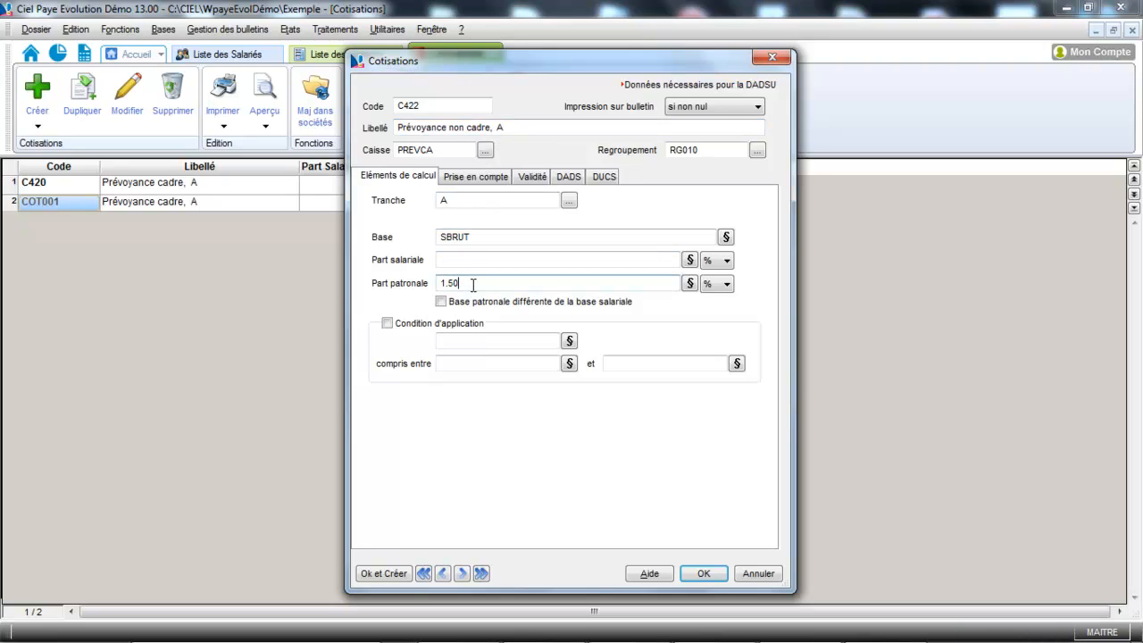
left_click_drag(473, 286, 377, 283)
type("1.2")
left_click(480, 262)
type("0.6")
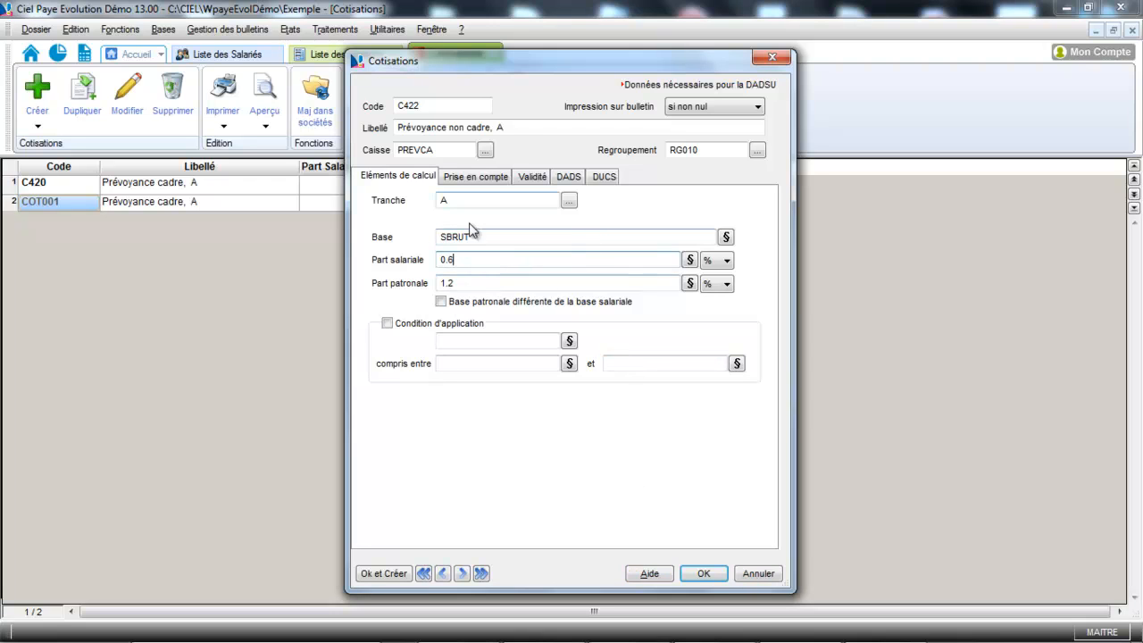
left_click(707, 578)
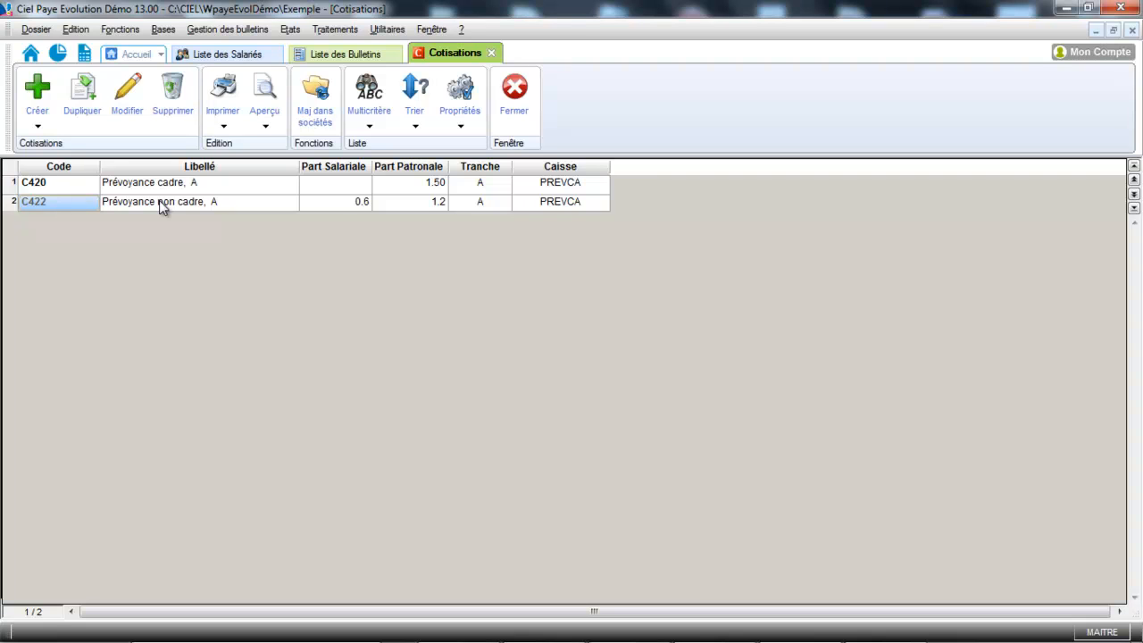
Duplicate contribution C422 with the code C423 and the label "Prévoyance non cadre, b".
left_click(84, 98)
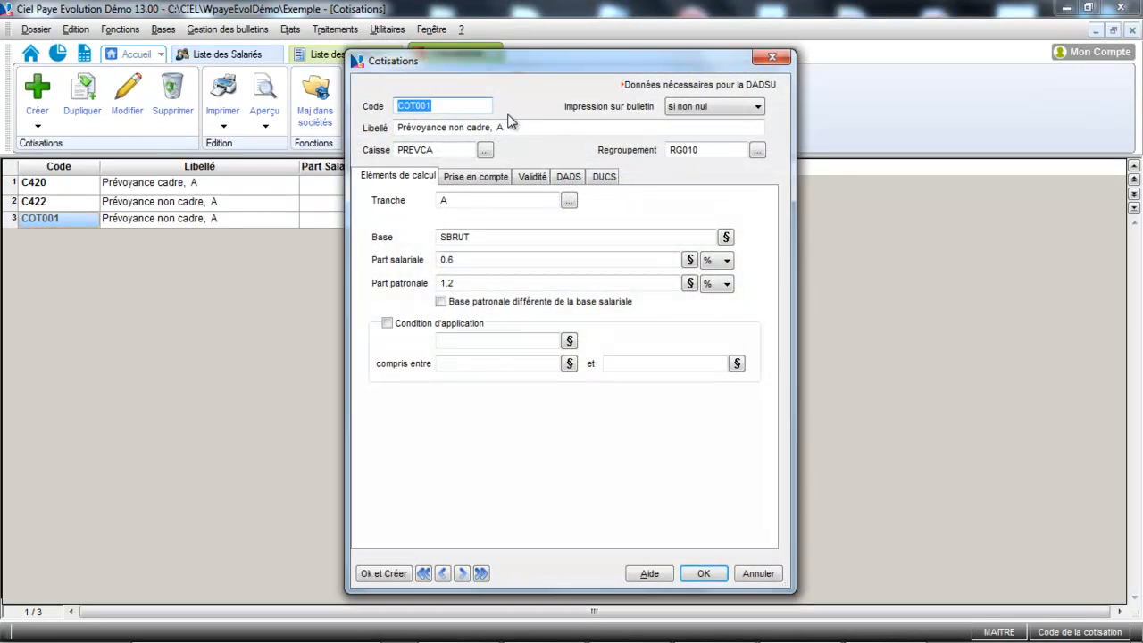
type("C423")
left_click(490, 127)
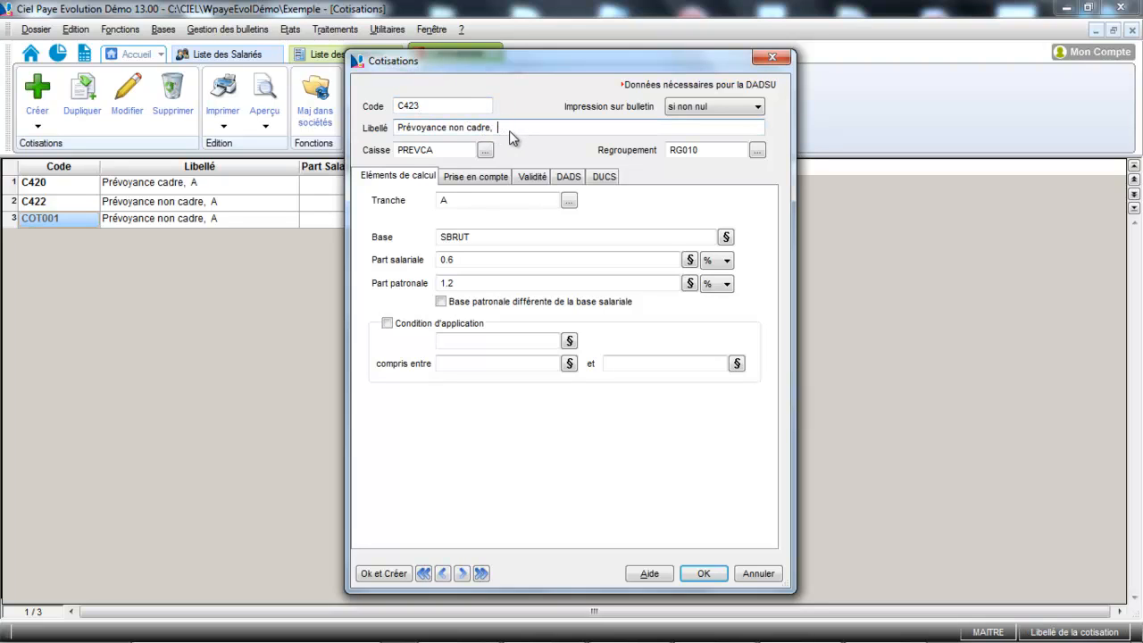
type("b")
Assign tranche B3 to contribution C423 from the full list of tranches.
left_click(569, 201)
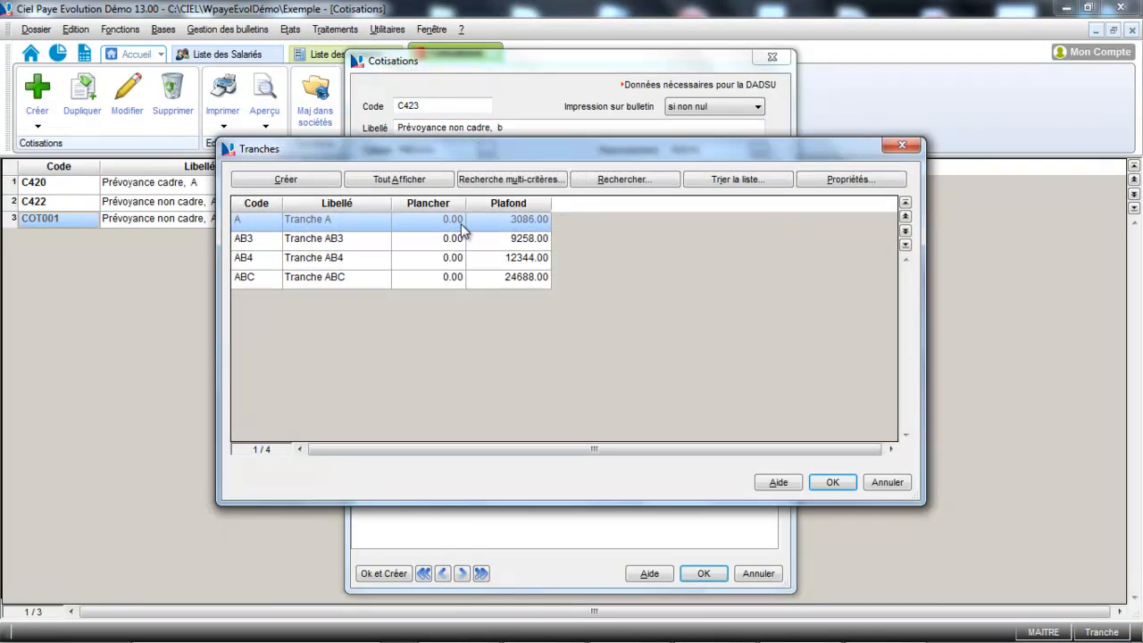
left_click(384, 180)
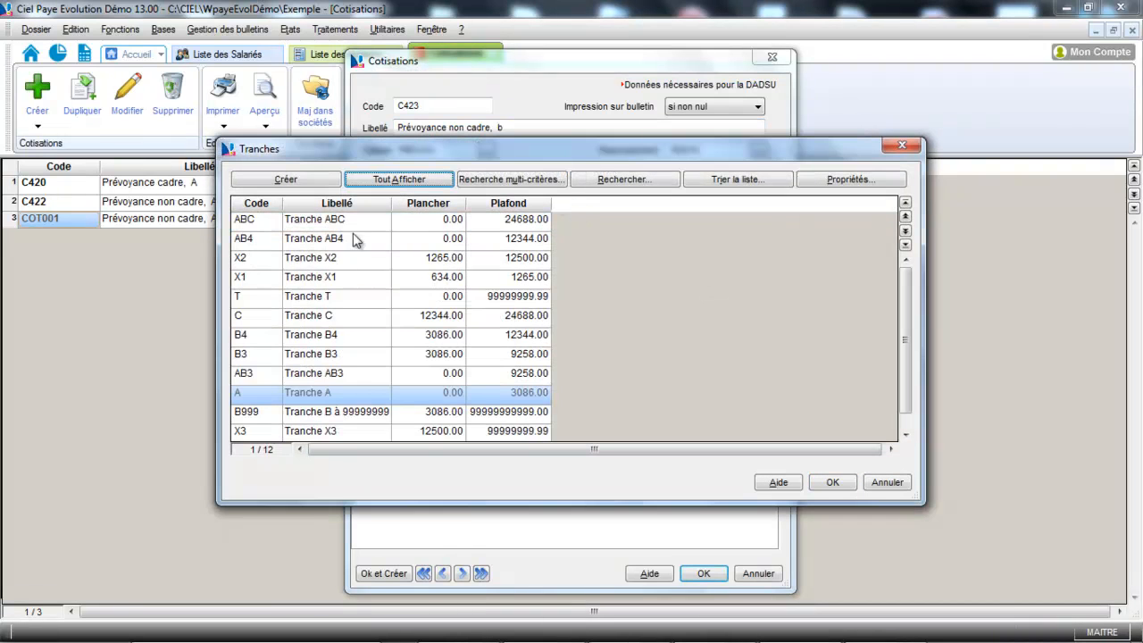
double_click(266, 356)
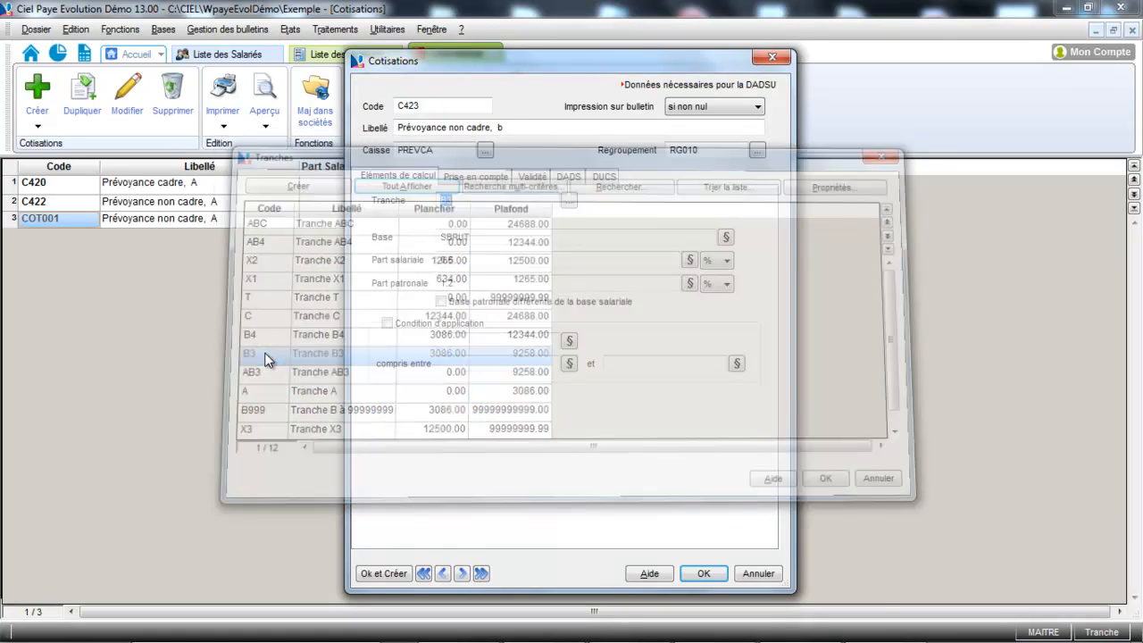
Set contribution C423's employee share to 0.8% and employer share to 1.4%.
left_click(489, 261)
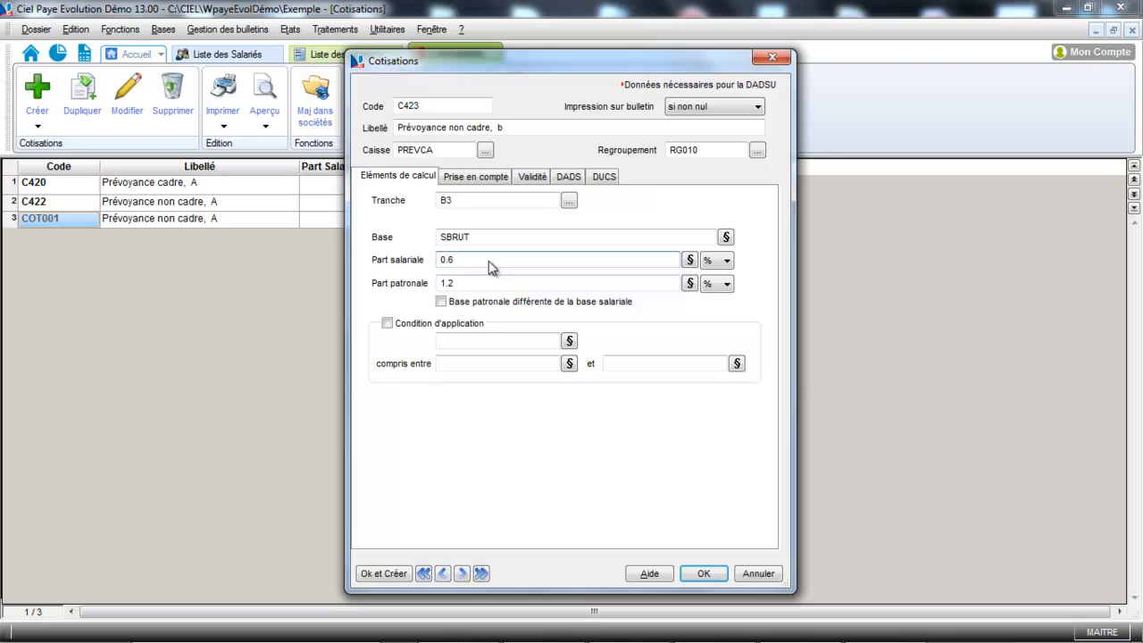
key("BackSpace")
type("8")
left_click(484, 287)
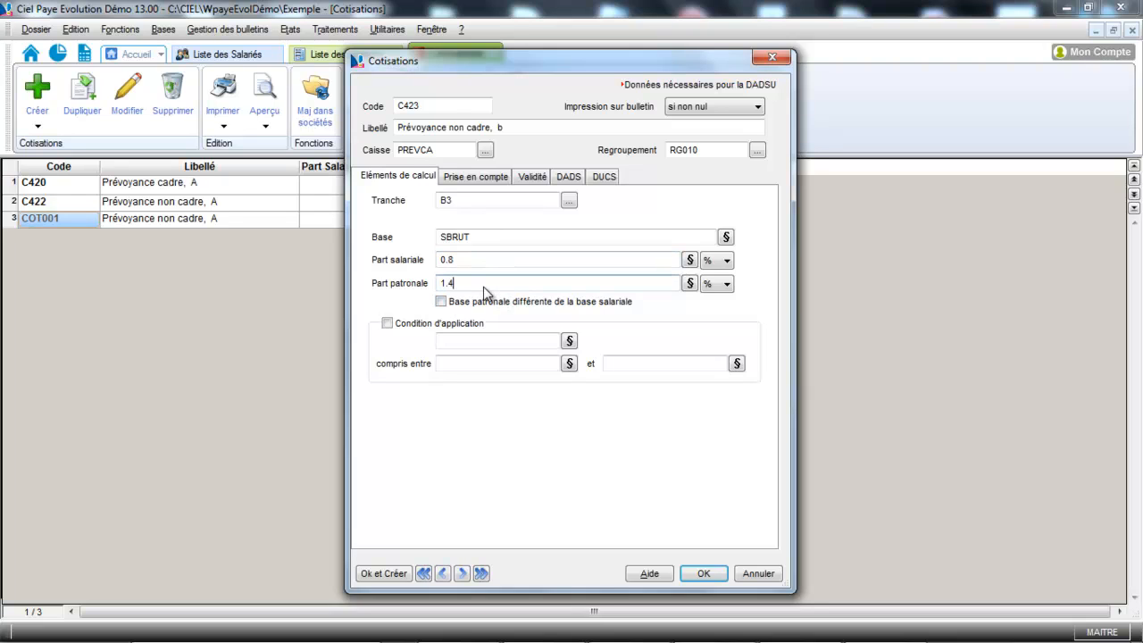
Save contribution C423 and open the NONCADRE profile for modification.
left_click(705, 574)
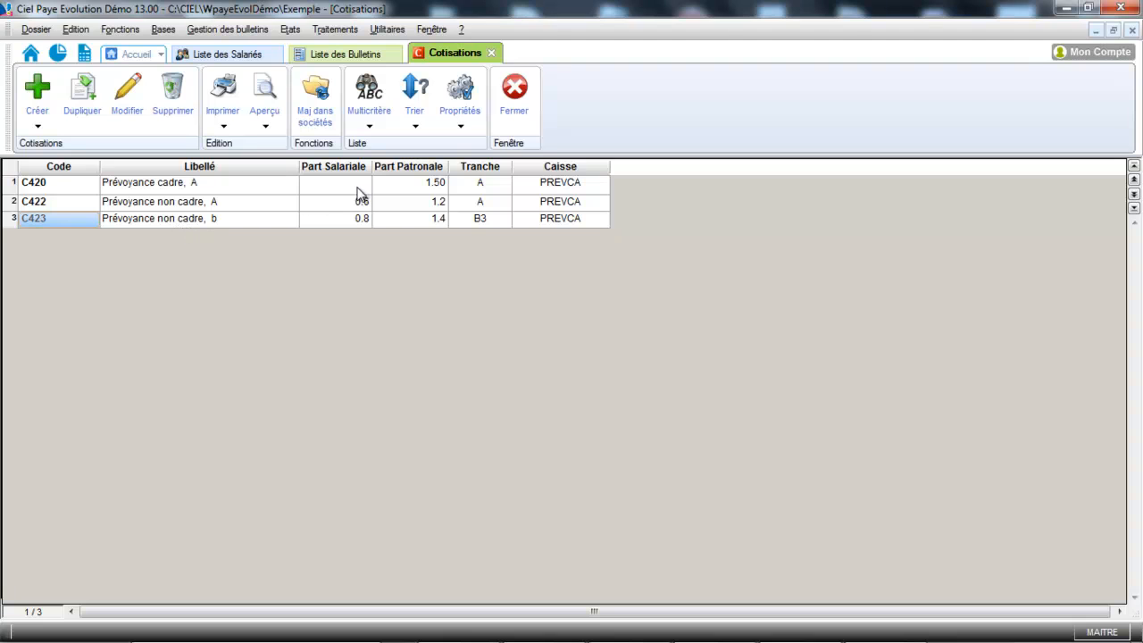
left_click(173, 32)
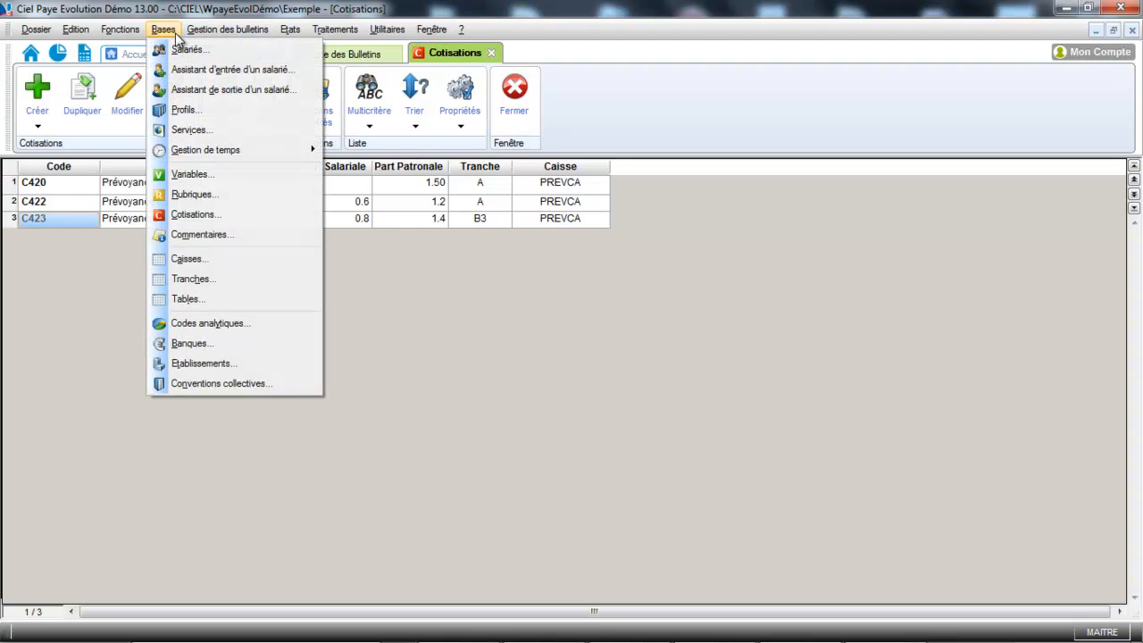
left_click(183, 112)
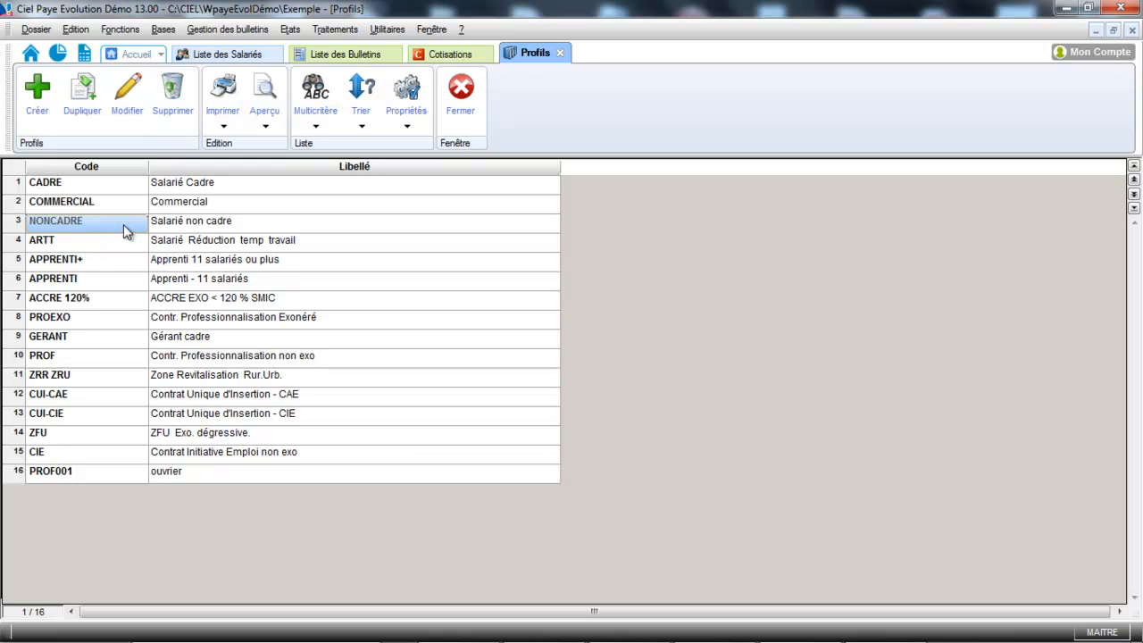
left_click(133, 103)
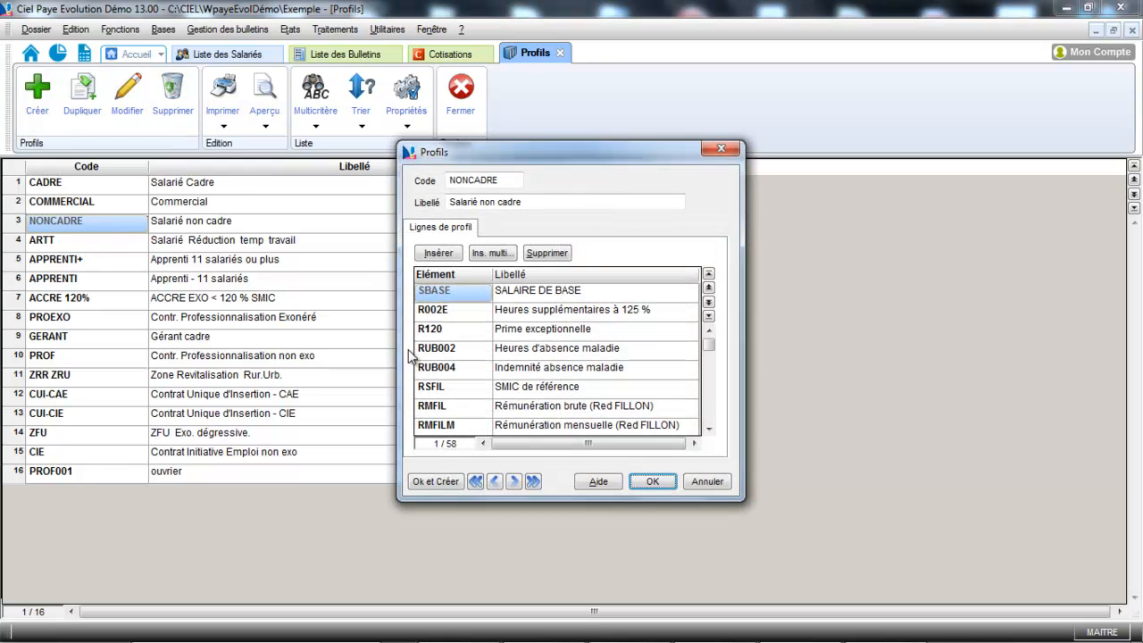
Insert contribution C422 into the NONCADRE profile just before the C115PREV line.
left_click(710, 431)
left_click(710, 431)
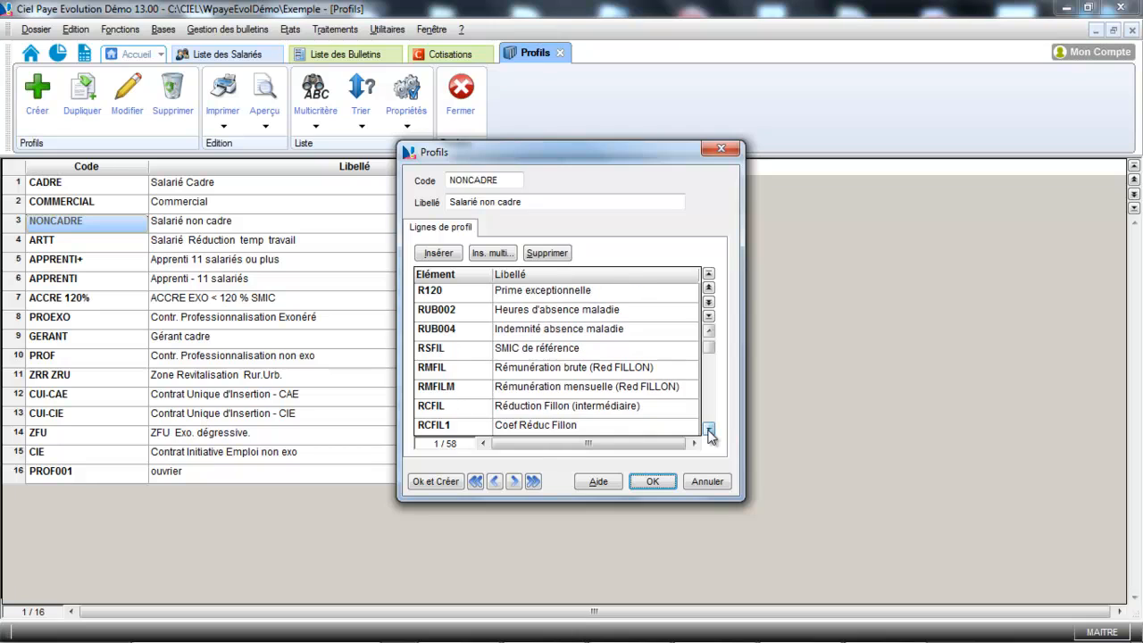
left_click(710, 432)
left_click(710, 431)
left_click(710, 431)
left_click(711, 432)
left_click(710, 431)
left_click(710, 431)
left_click(710, 432)
left_click(710, 431)
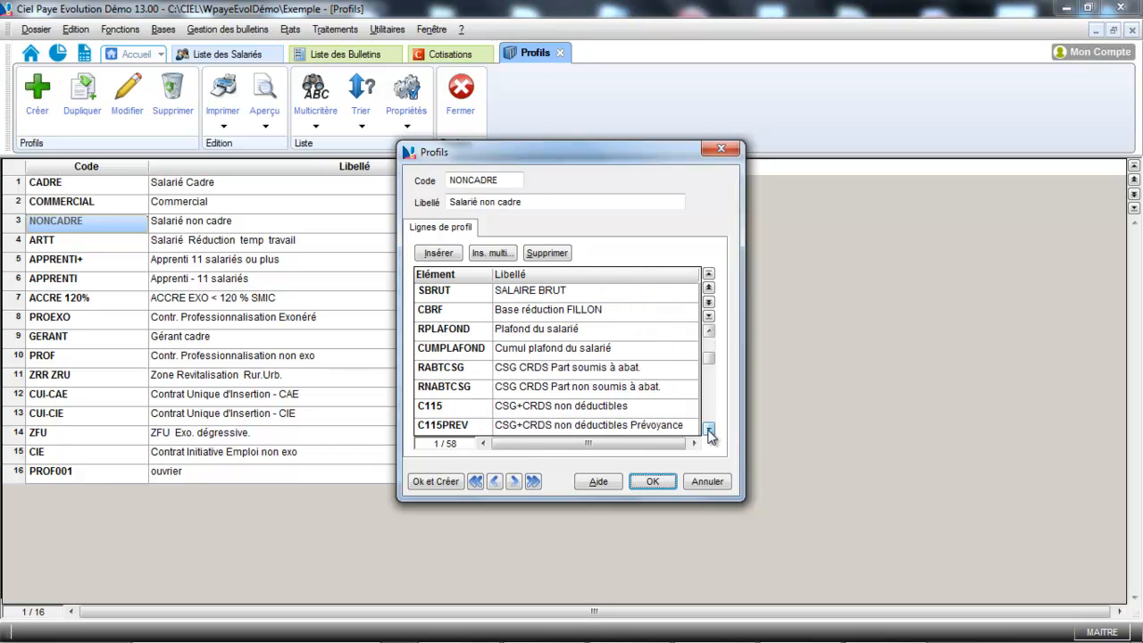
left_click(710, 431)
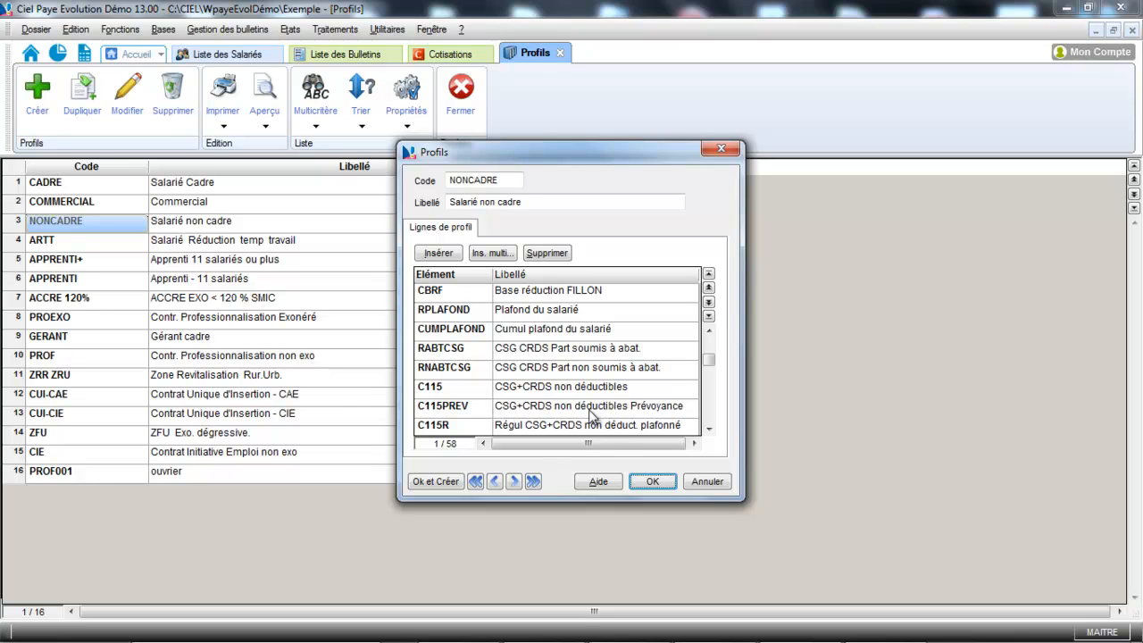
left_click(710, 429)
left_click(709, 429)
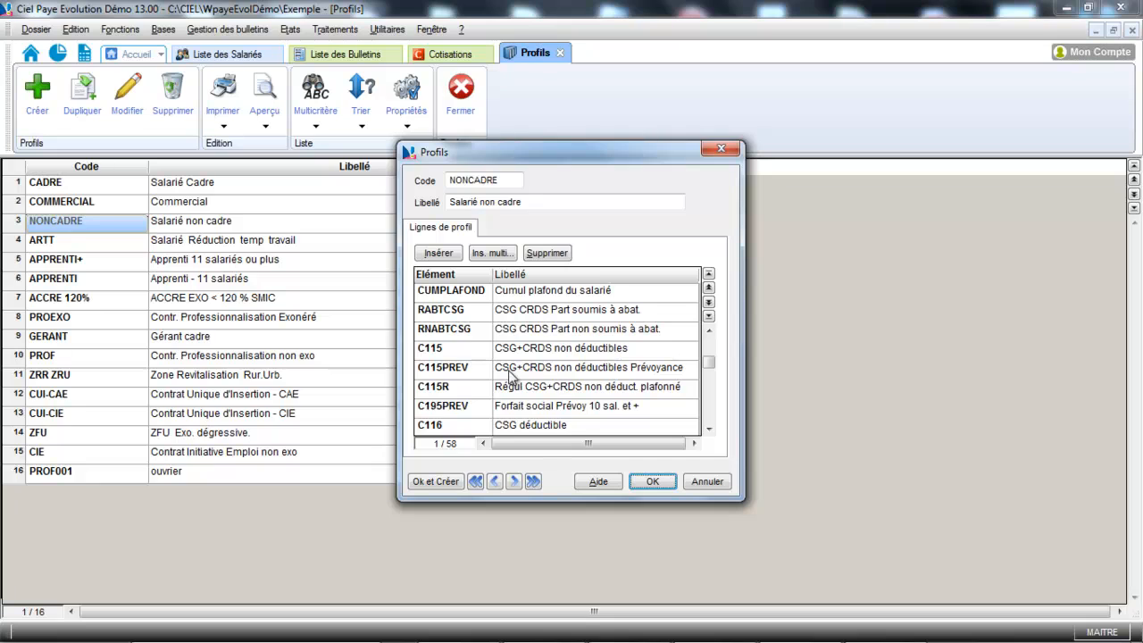
left_click(469, 370)
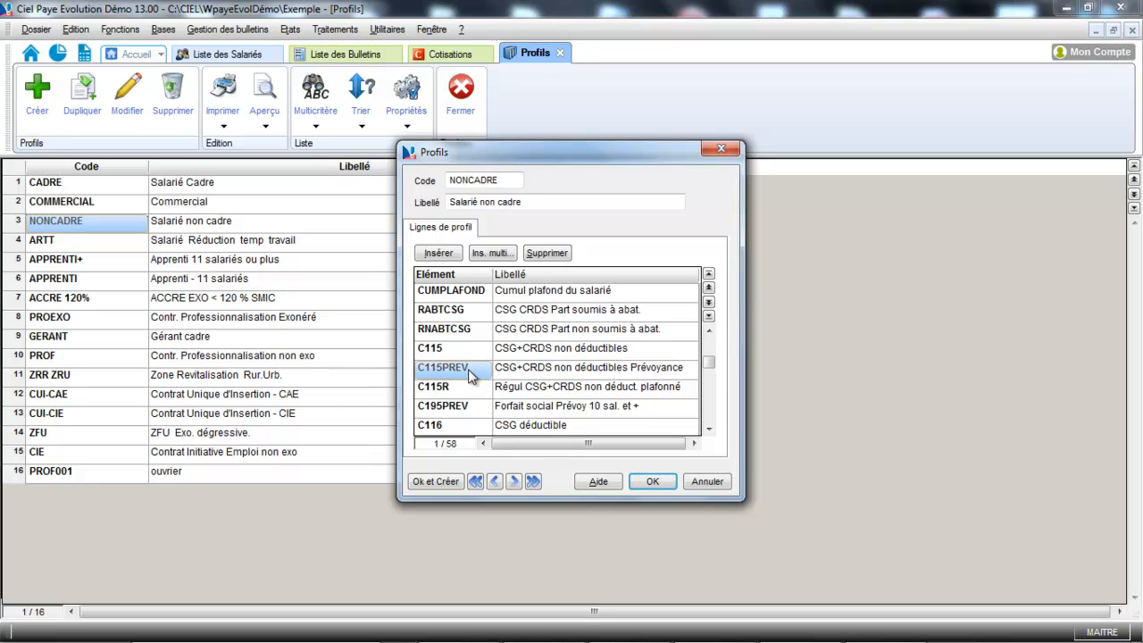
left_click(442, 256)
type("C")
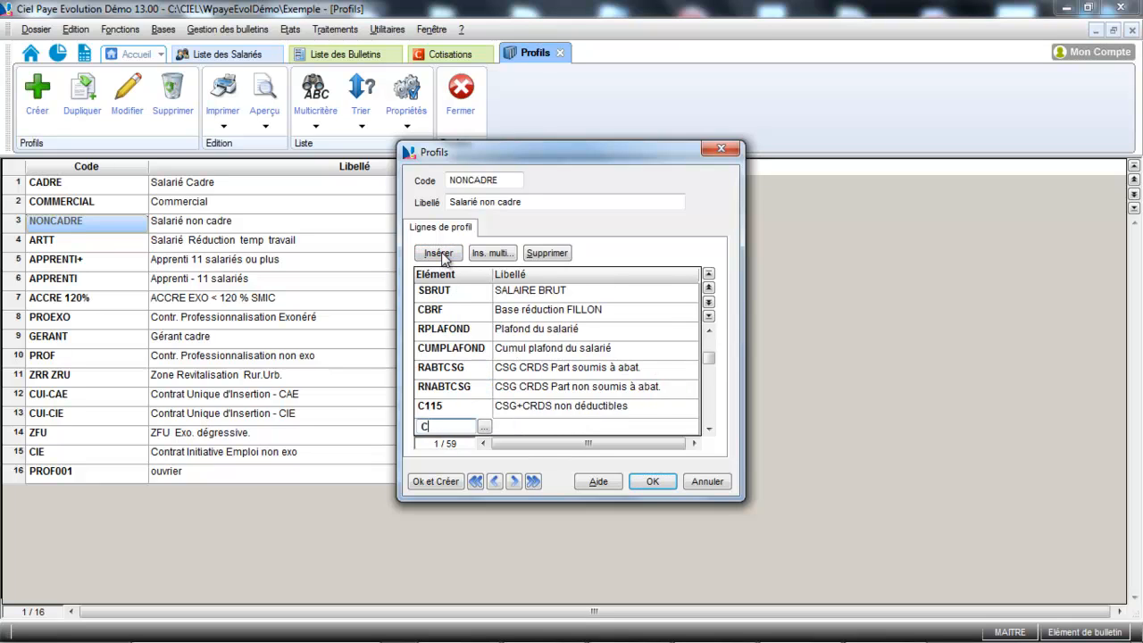
type("422")
key("Tab")
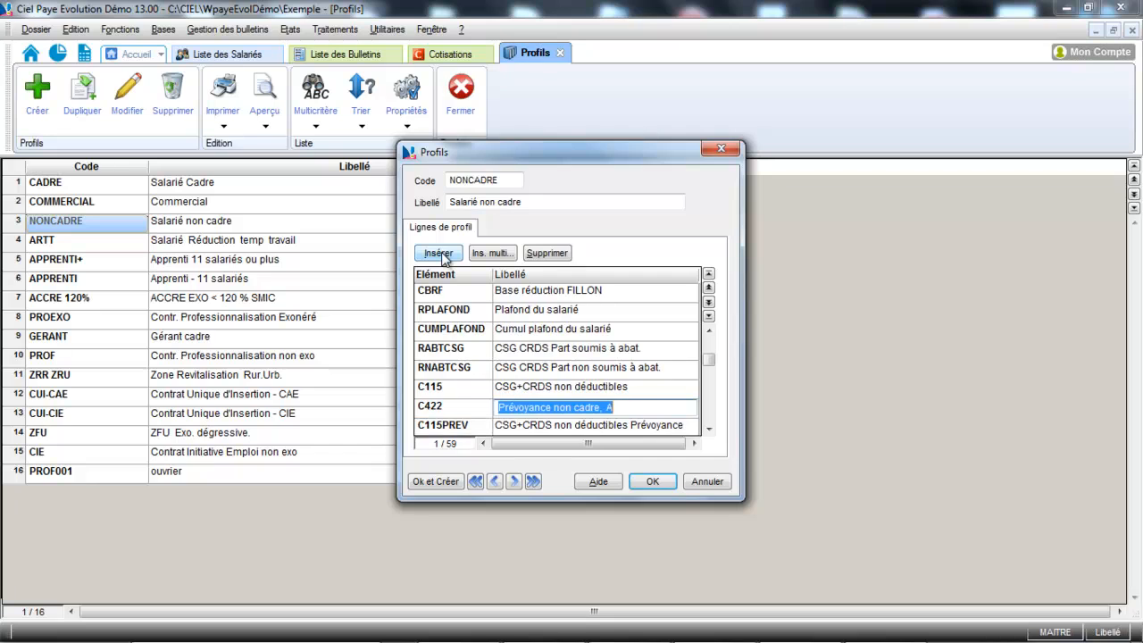
Insert contribution C423 between the C422 and C115PREV lines of the profile, and save the profile.
left_click(453, 427)
left_click(438, 254)
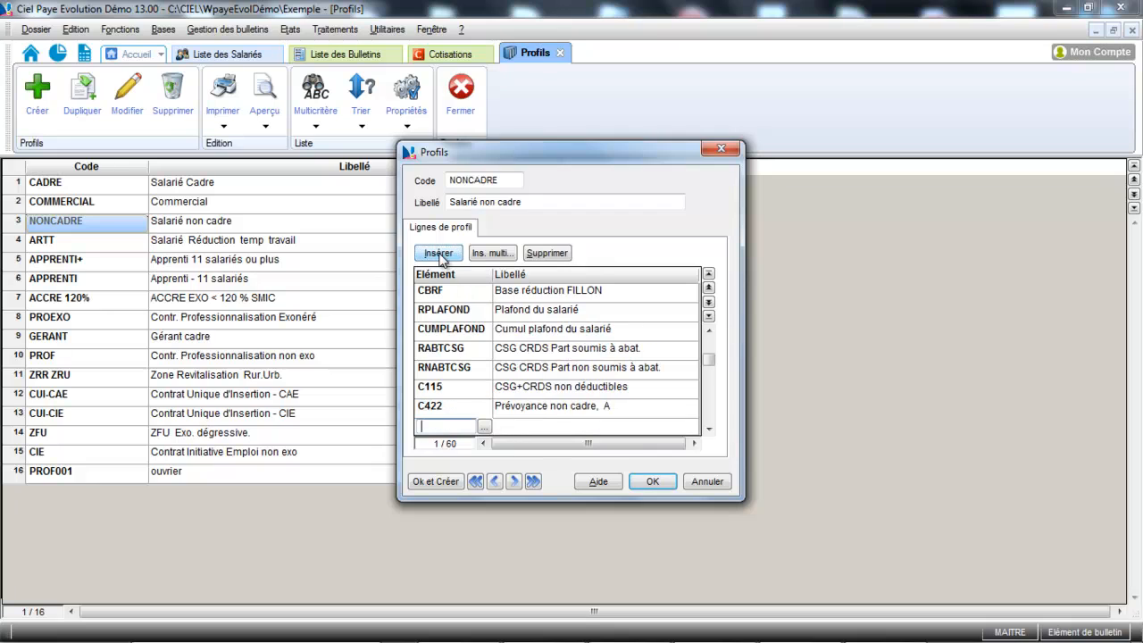
type("C423")
key("Tab")
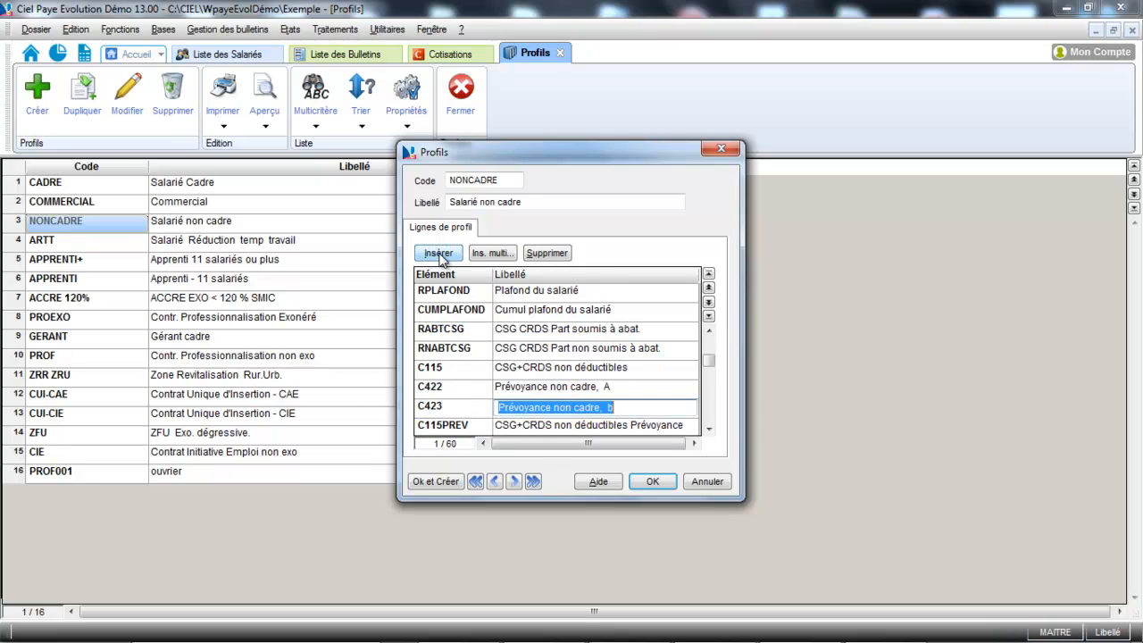
left_click(657, 486)
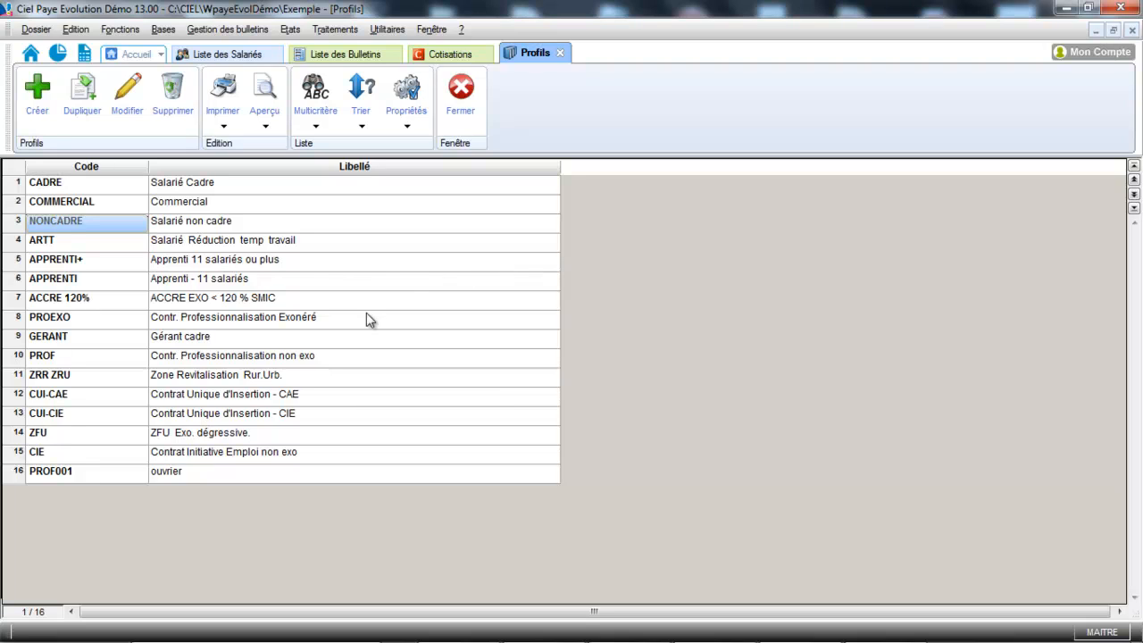
Close the profiles list, open the third July payslip and apply the NONCADRE profile to it.
left_click(463, 99)
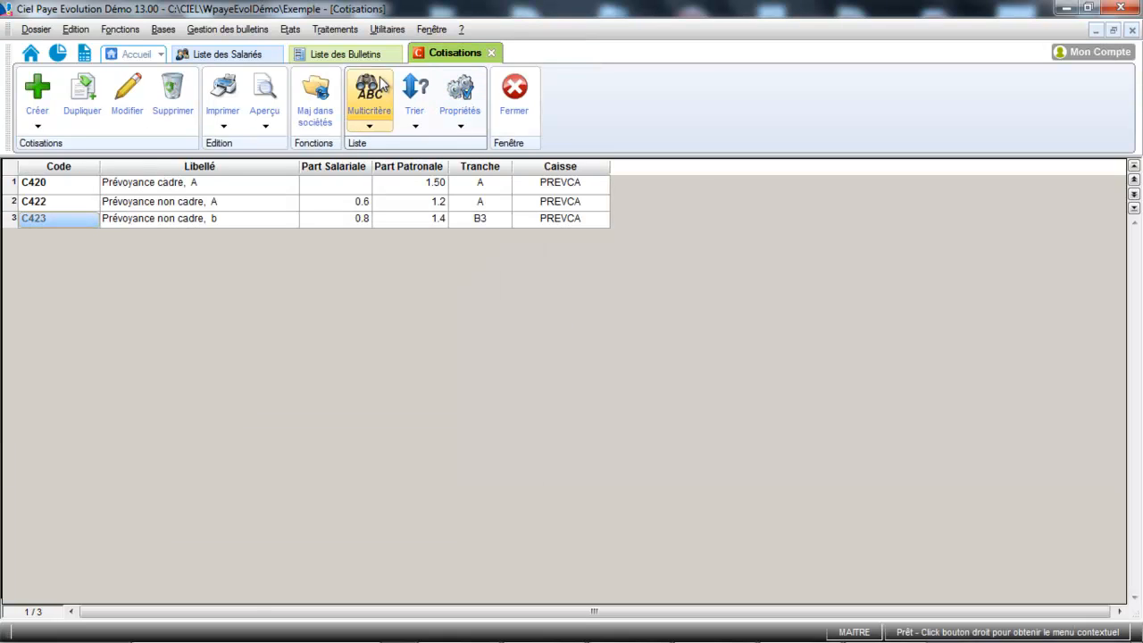
left_click(362, 53)
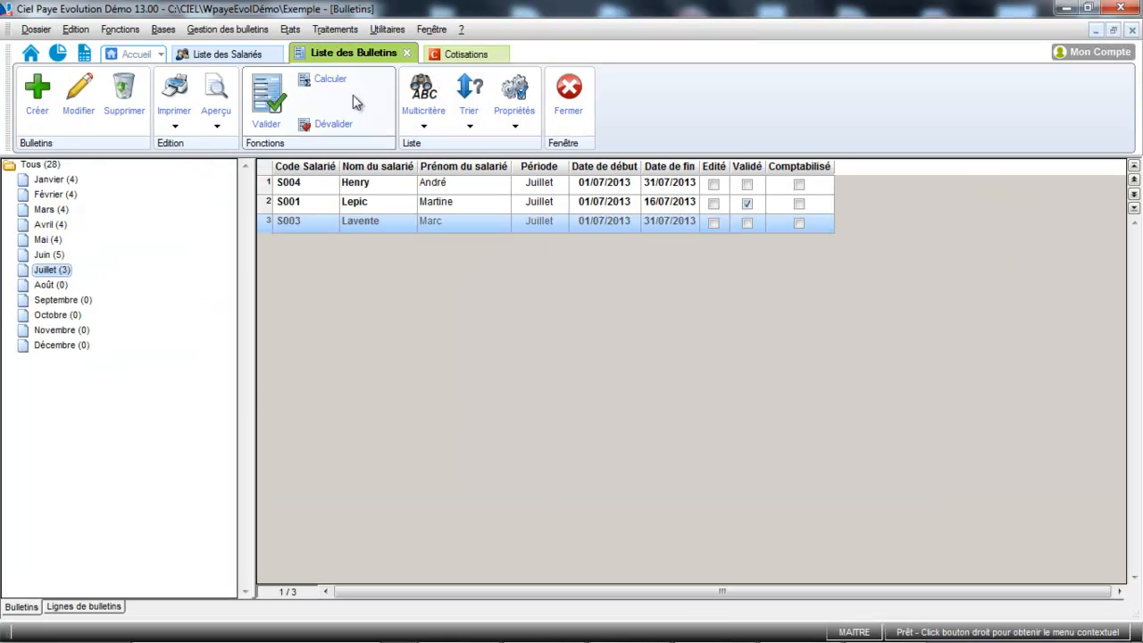
double_click(369, 225)
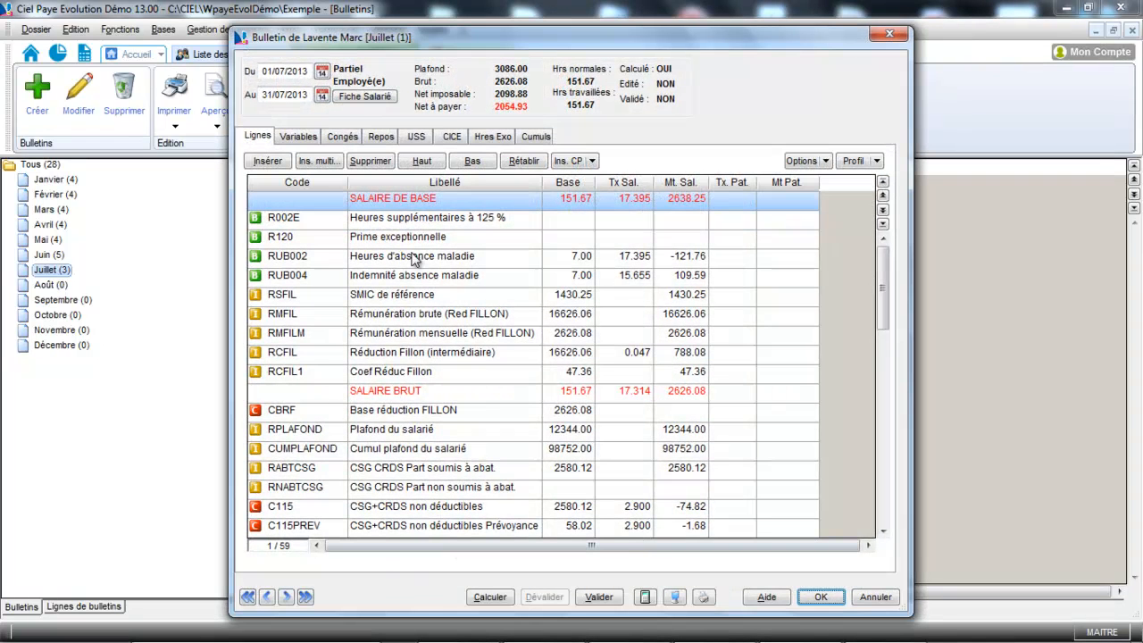
left_click(877, 161)
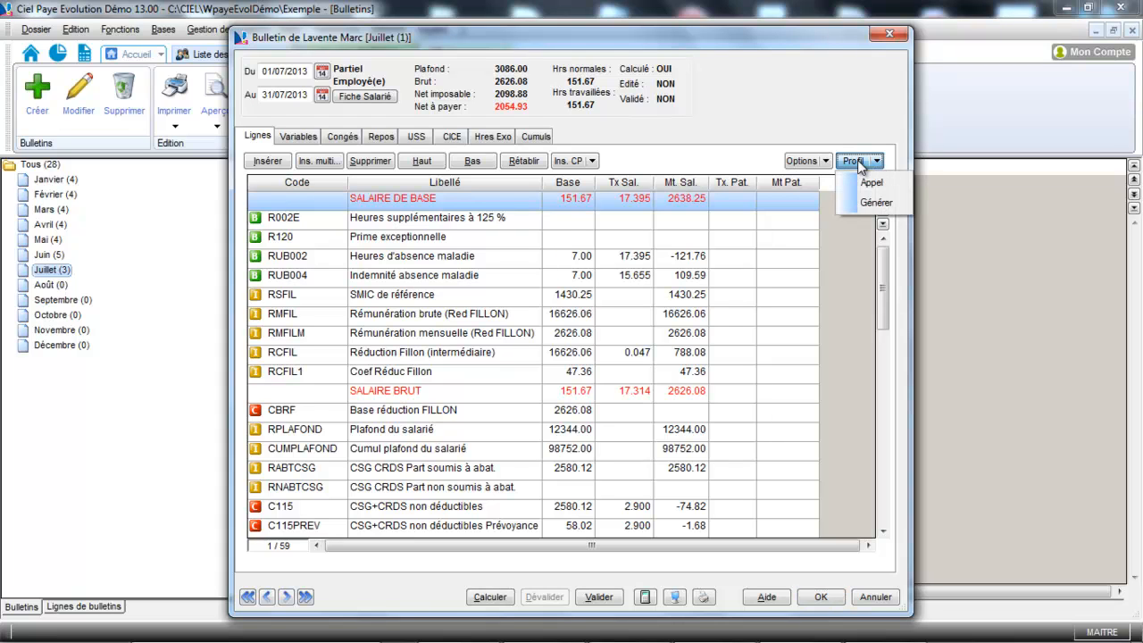
left_click(871, 182)
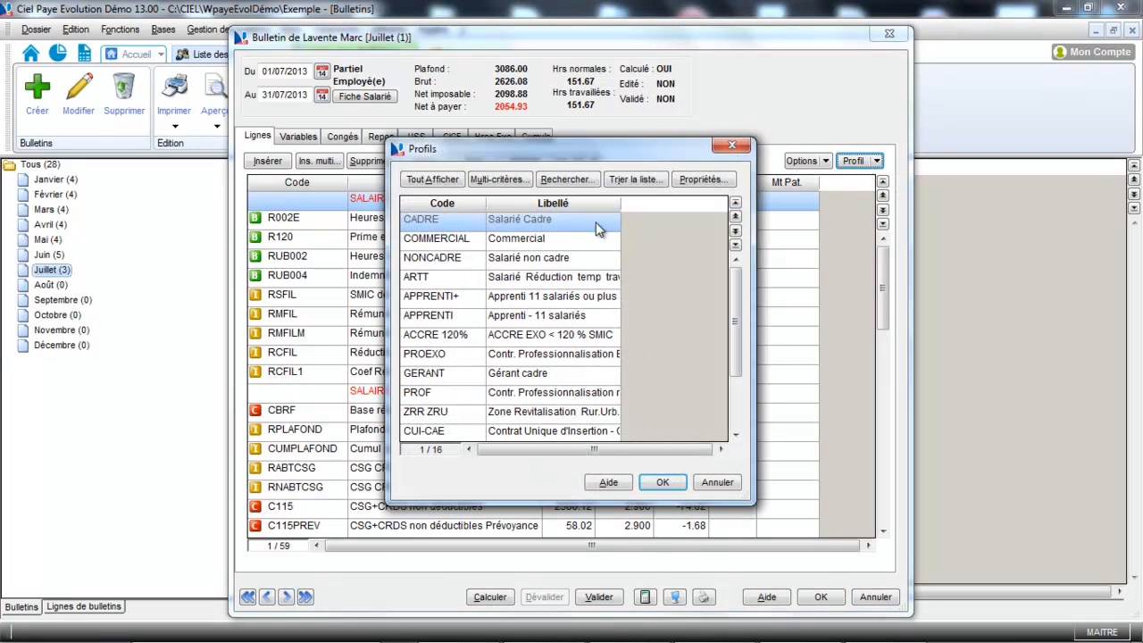
left_click(569, 261)
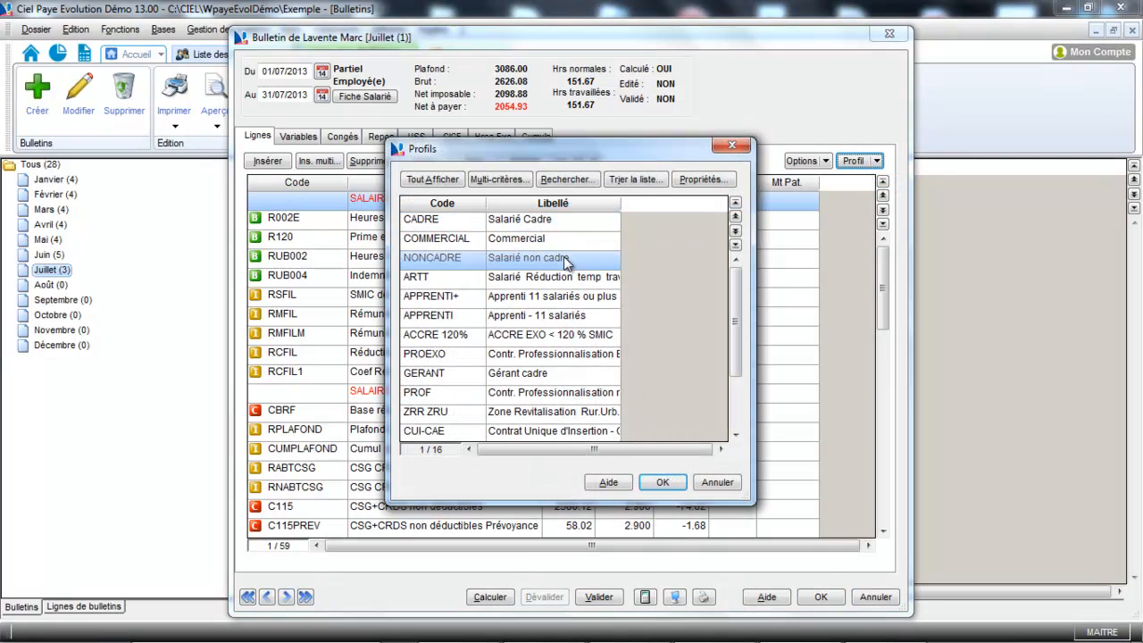
left_click(661, 482)
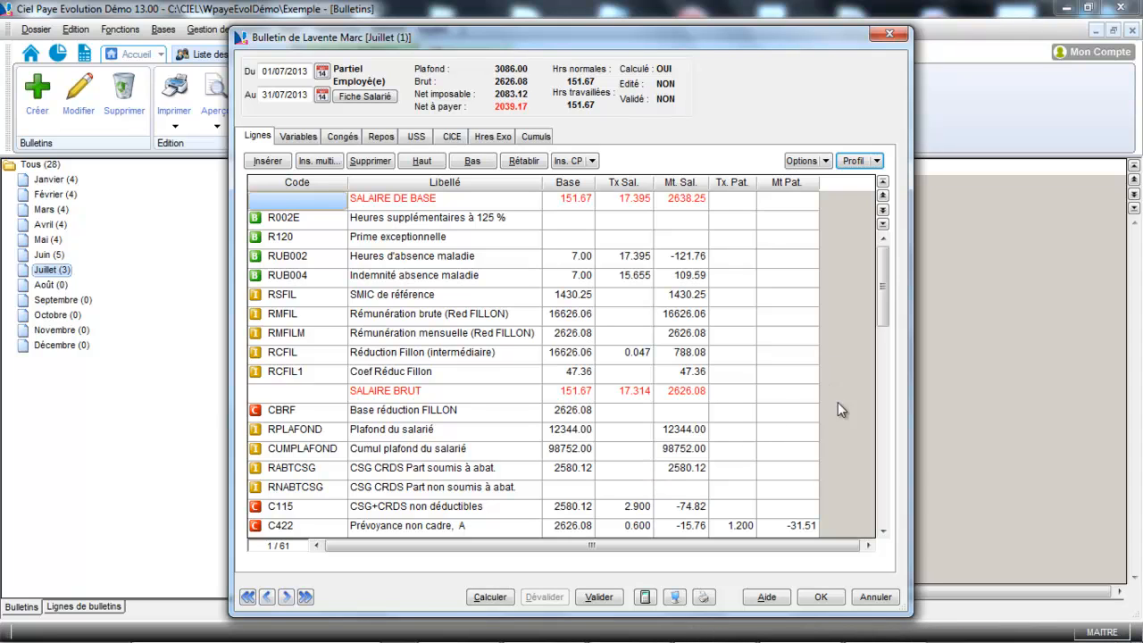
Open the forfait social contribution C195PREV for modification from its line in the payslip.
left_click(883, 532)
left_click(884, 532)
left_click(883, 533)
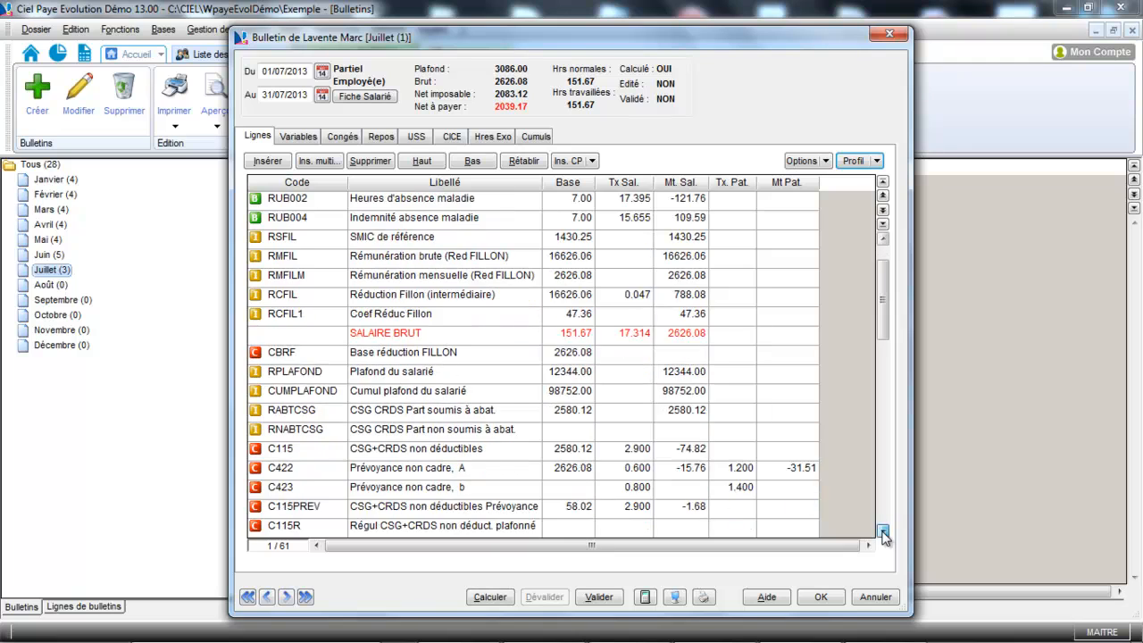
left_click(884, 532)
left_click(883, 532)
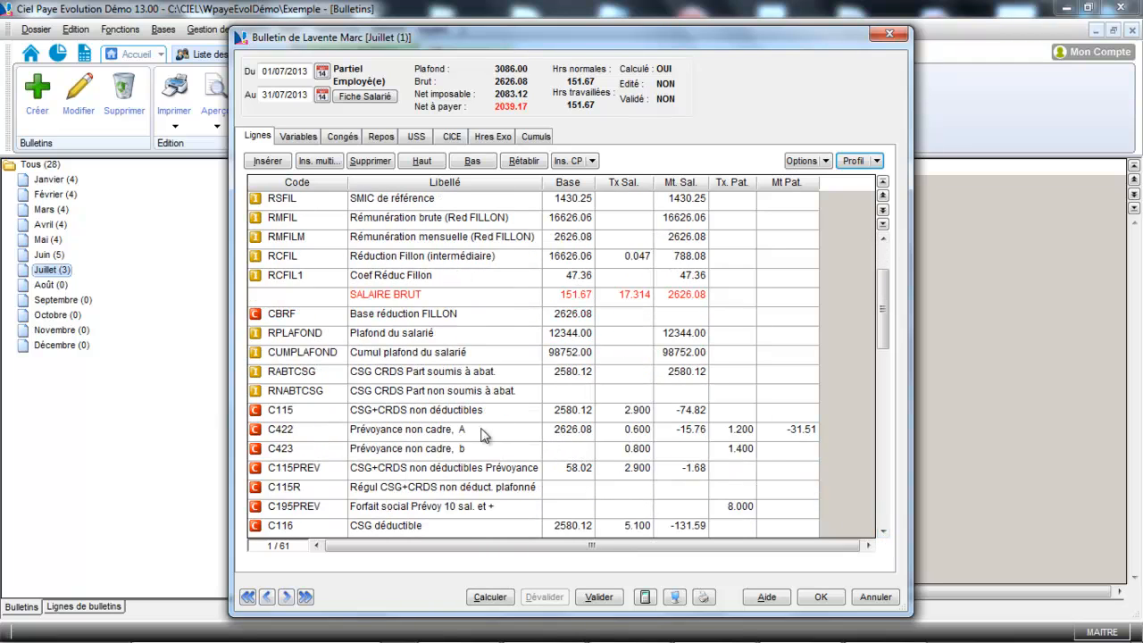
left_click(331, 513)
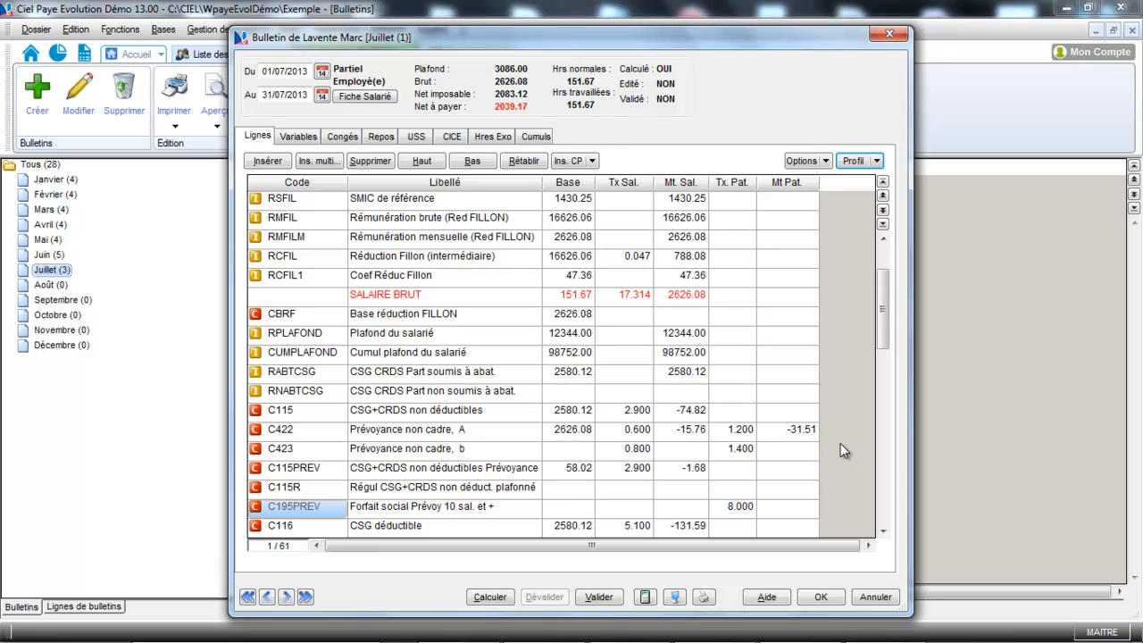
left_click(333, 509)
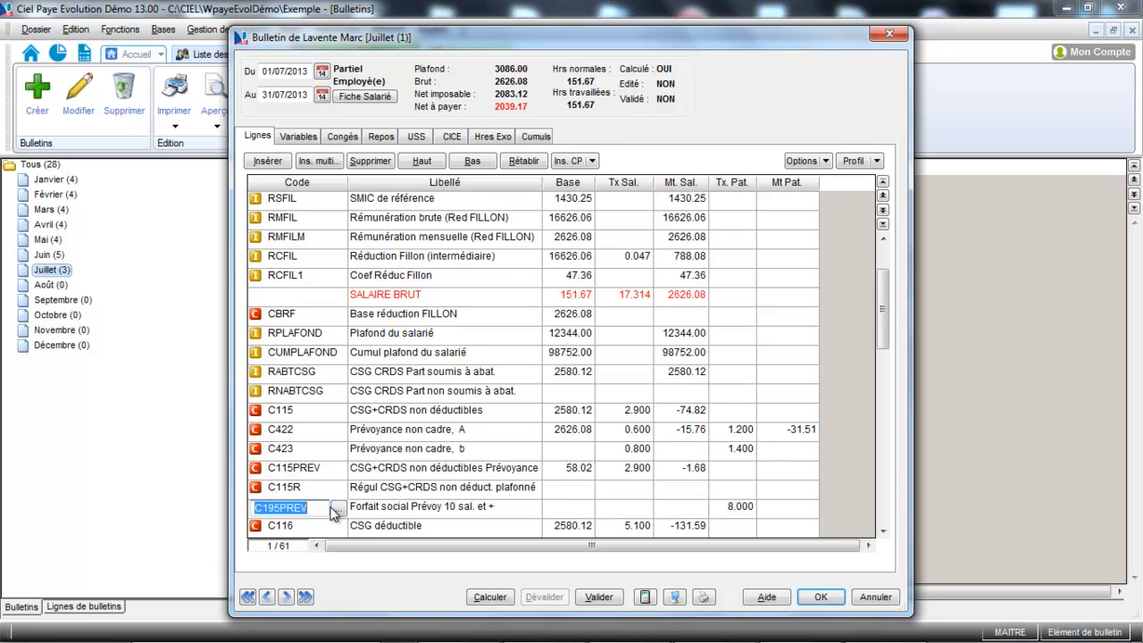
left_click(337, 509)
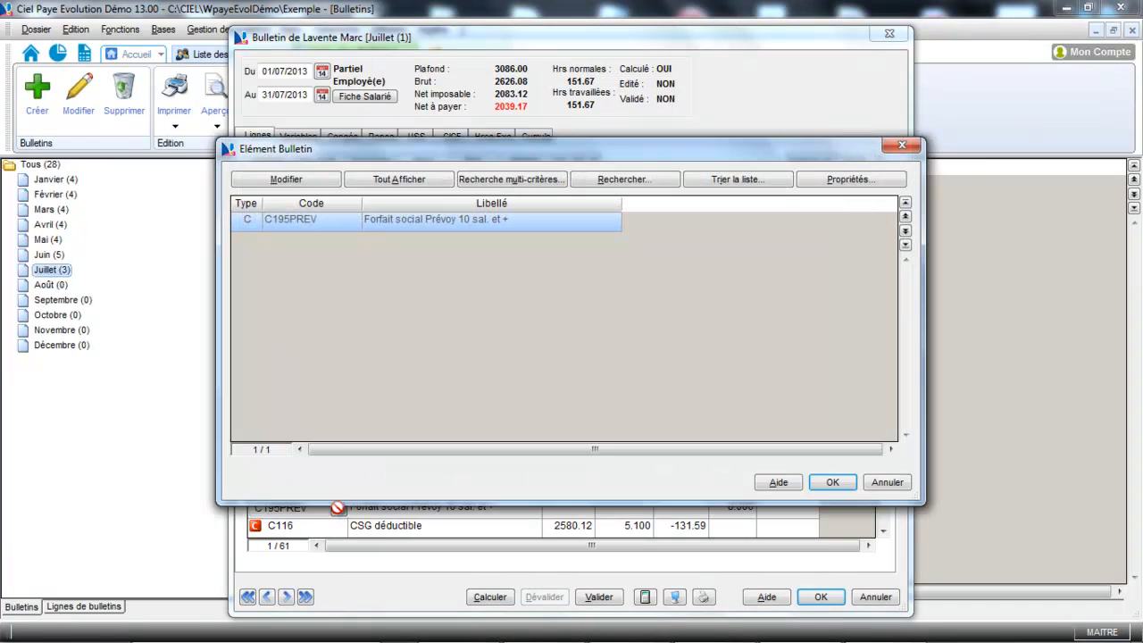
left_click(301, 179)
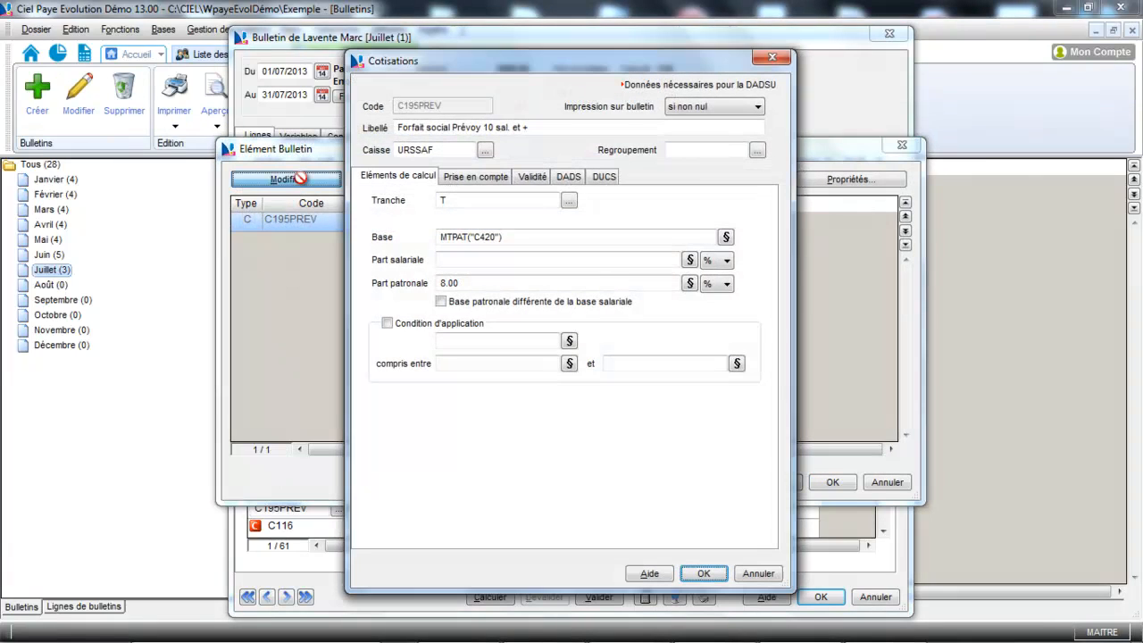
Append +mtpat("C422")+ to C195PREV's base formula and display contribution C423 in the formula editor's contribution list.
left_click(513, 240)
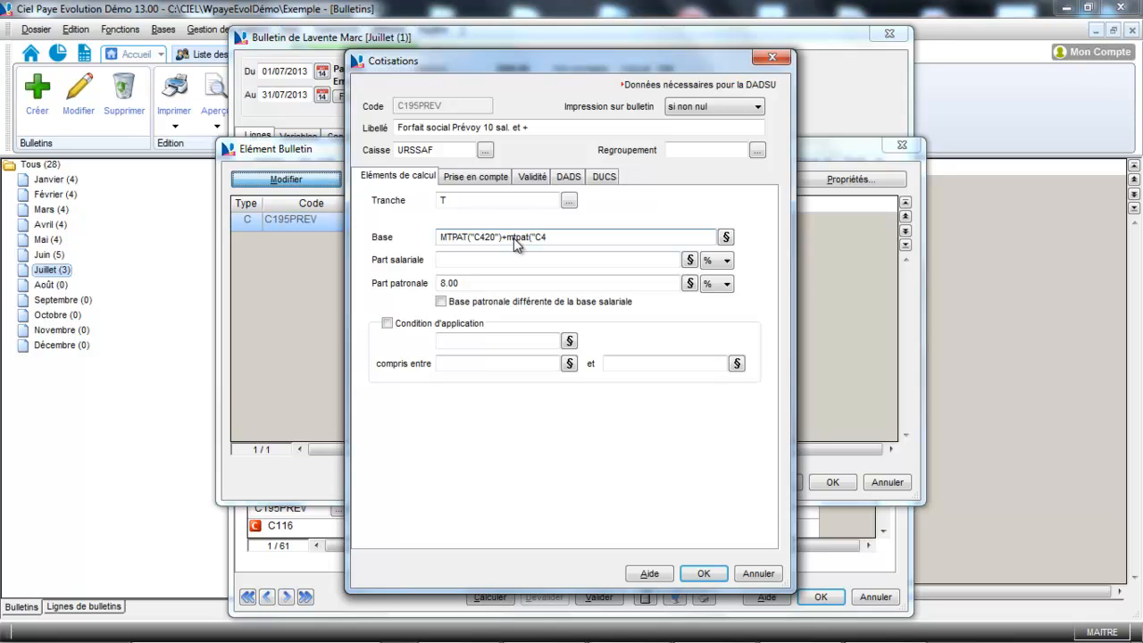
type("22\")+")
left_click(726, 237)
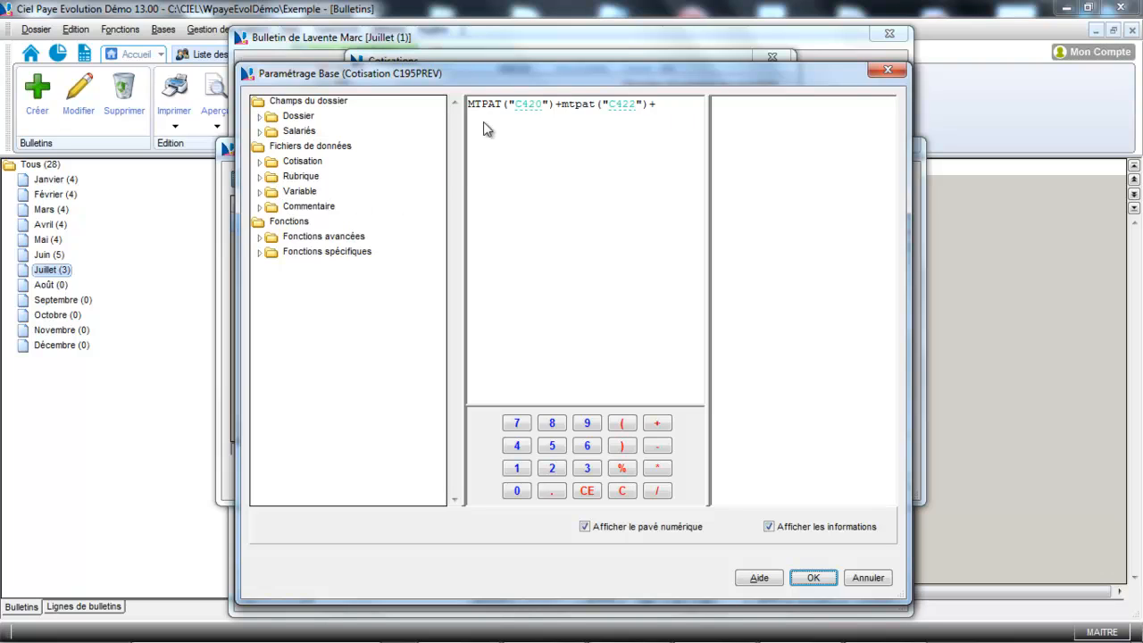
double_click(268, 166)
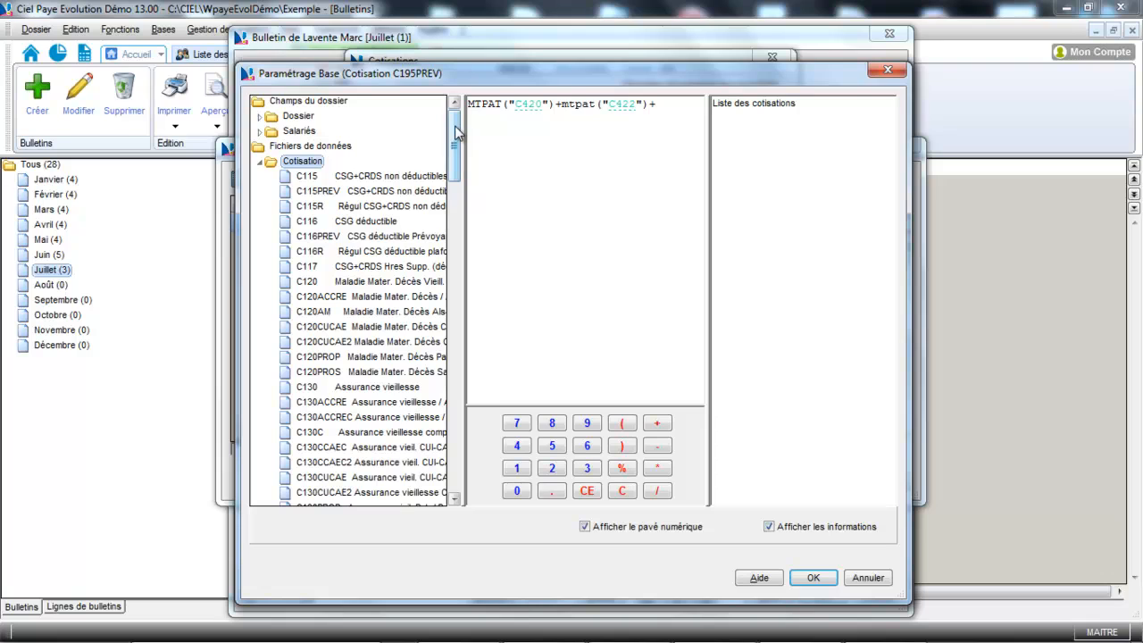
left_click_drag(454, 125, 444, 221)
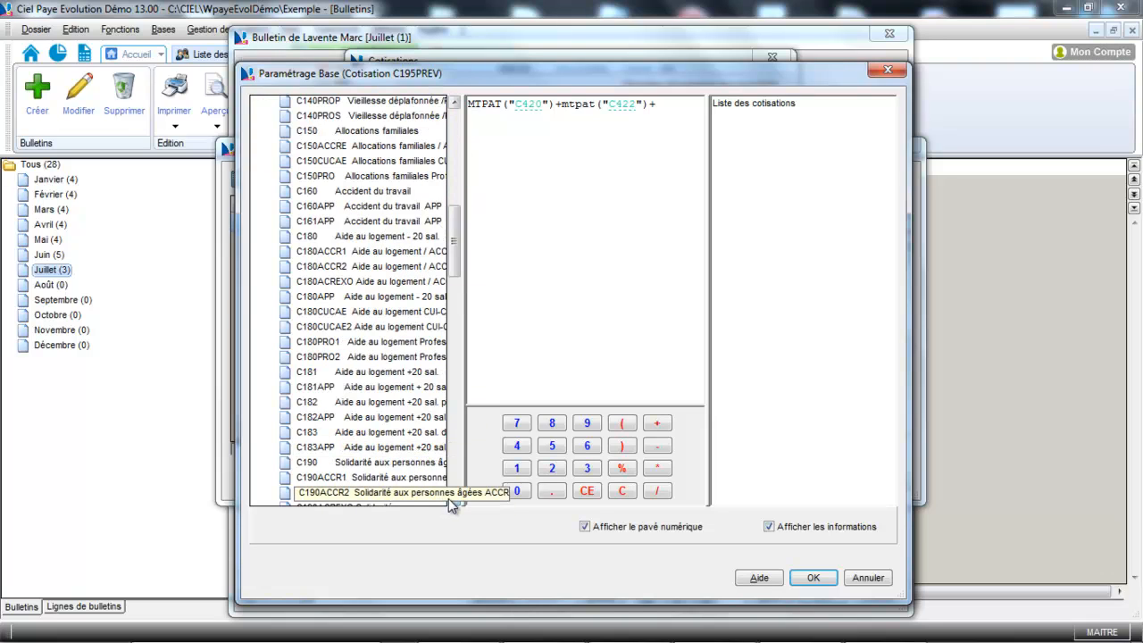
scroll(456, 503, "down", 8)
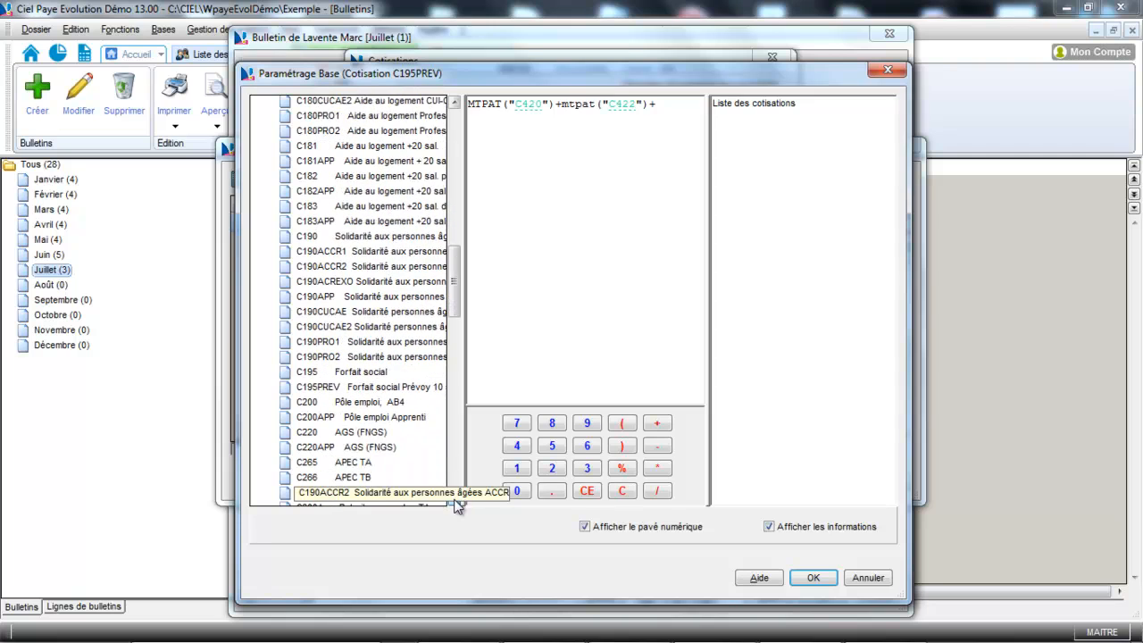
scroll(456, 503, "down", 4)
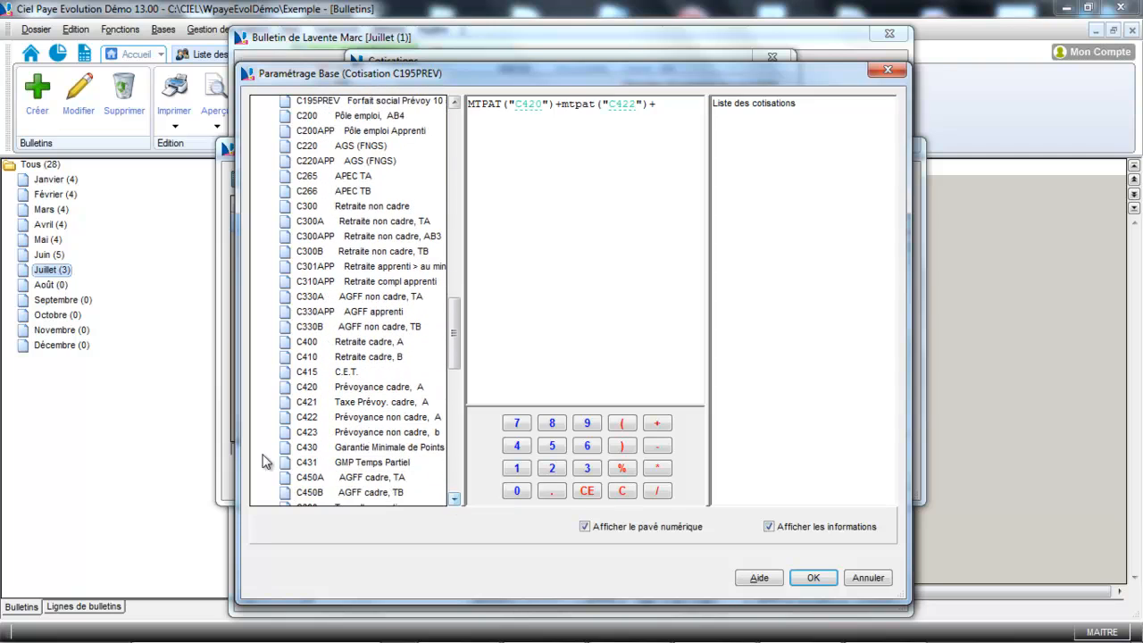
double_click(287, 436)
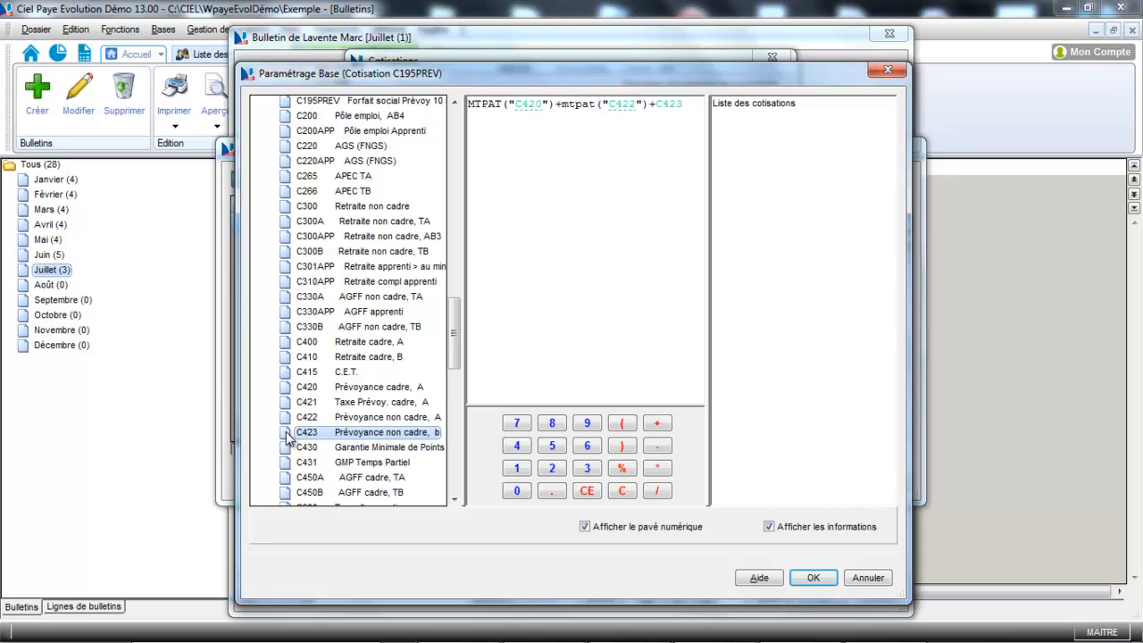
double_click(304, 436)
key("BackSpace")
key("BackSpace")
key("BackSpace")
key("BackSpace")
key("BackSpace")
key("BackSpace")
key("BackSpace")
key("BackSpace")
Complete C195PREV's base formula with mtpat("C423"), picking C423 from the contribution list.
type("mtpat(\"")
double_click(407, 438)
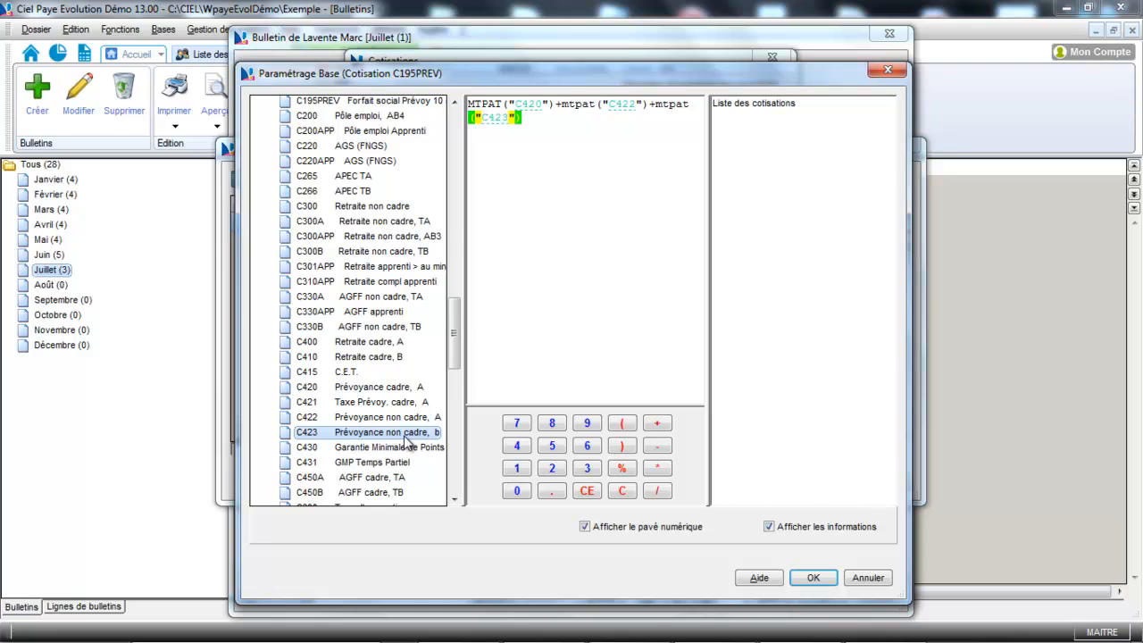
Confirm C195PREV's new base formula, save the contribution and recalculate the payslip.
left_click(565, 284)
left_click(813, 578)
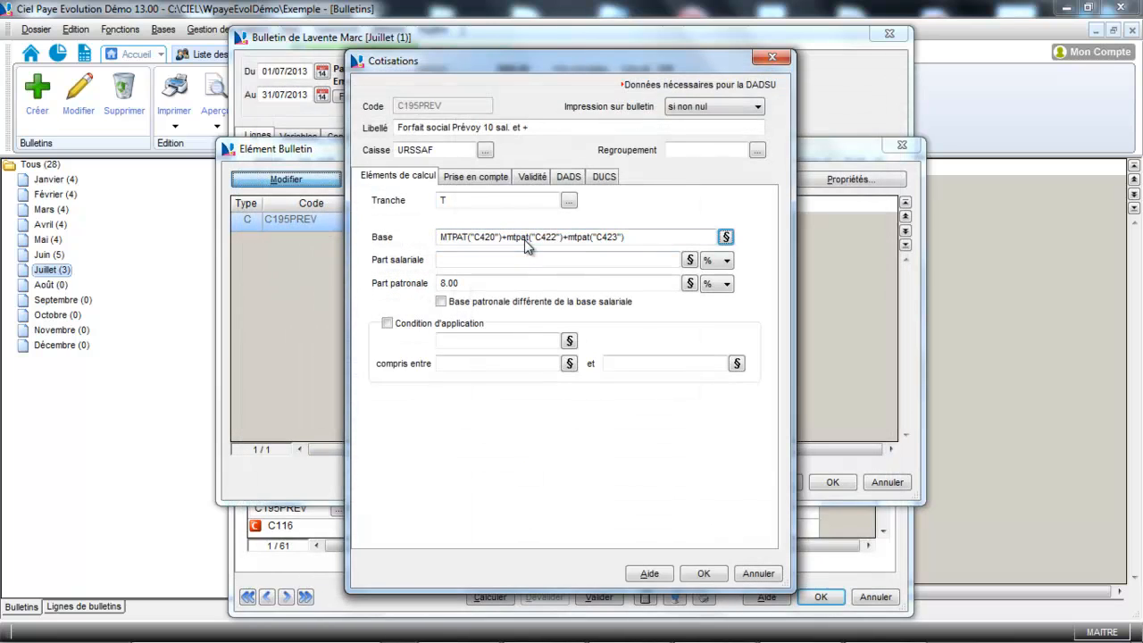
left_click(706, 575)
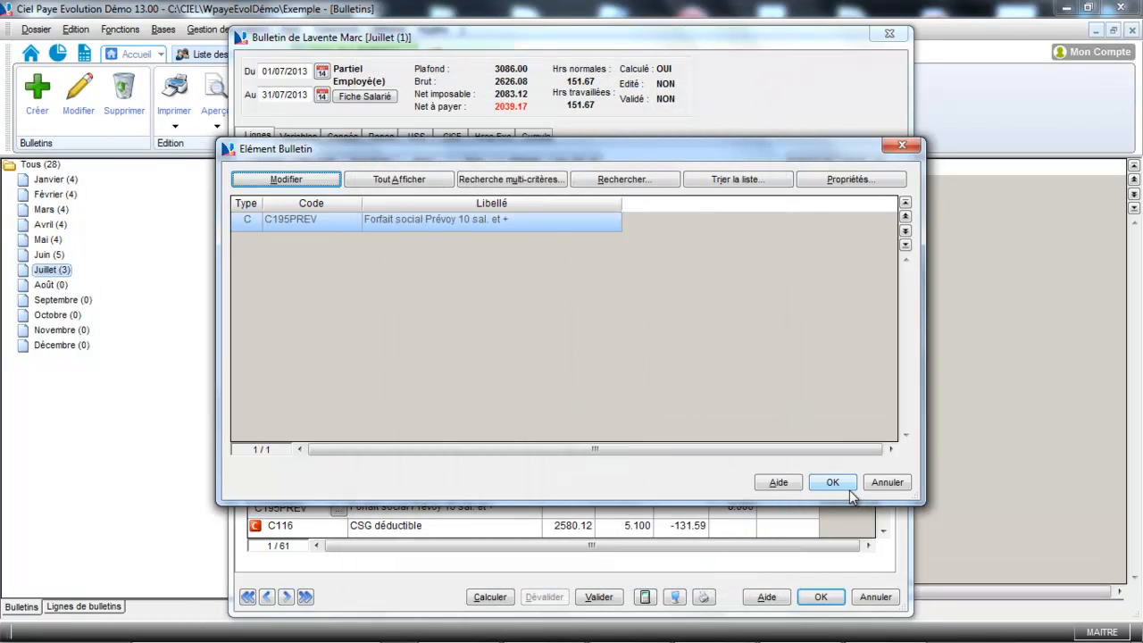
left_click(846, 484)
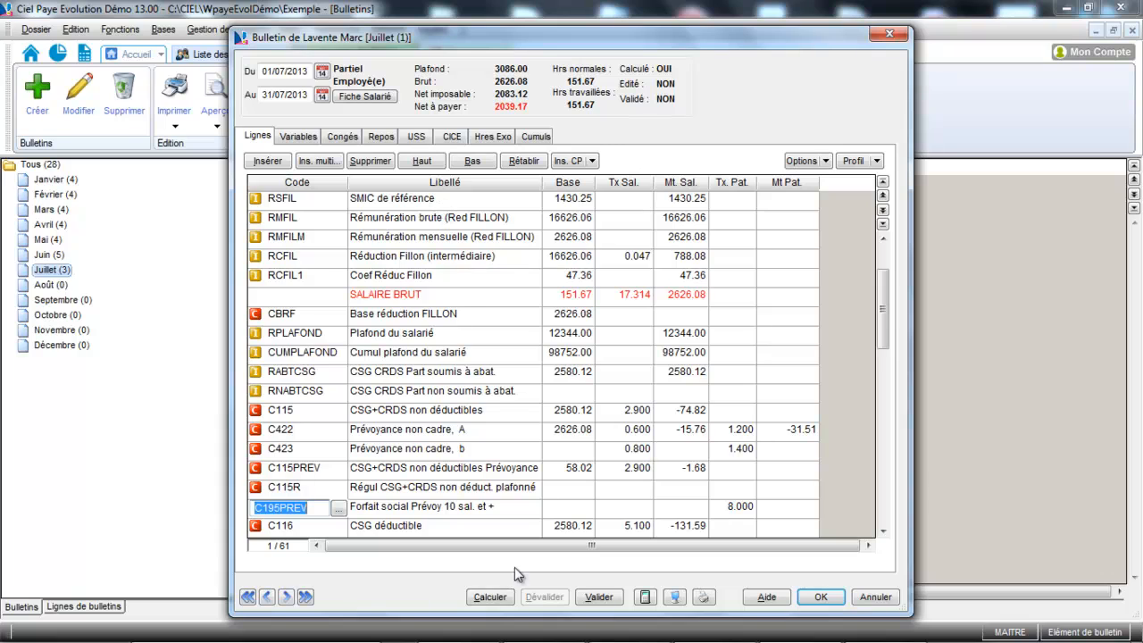
left_click(498, 595)
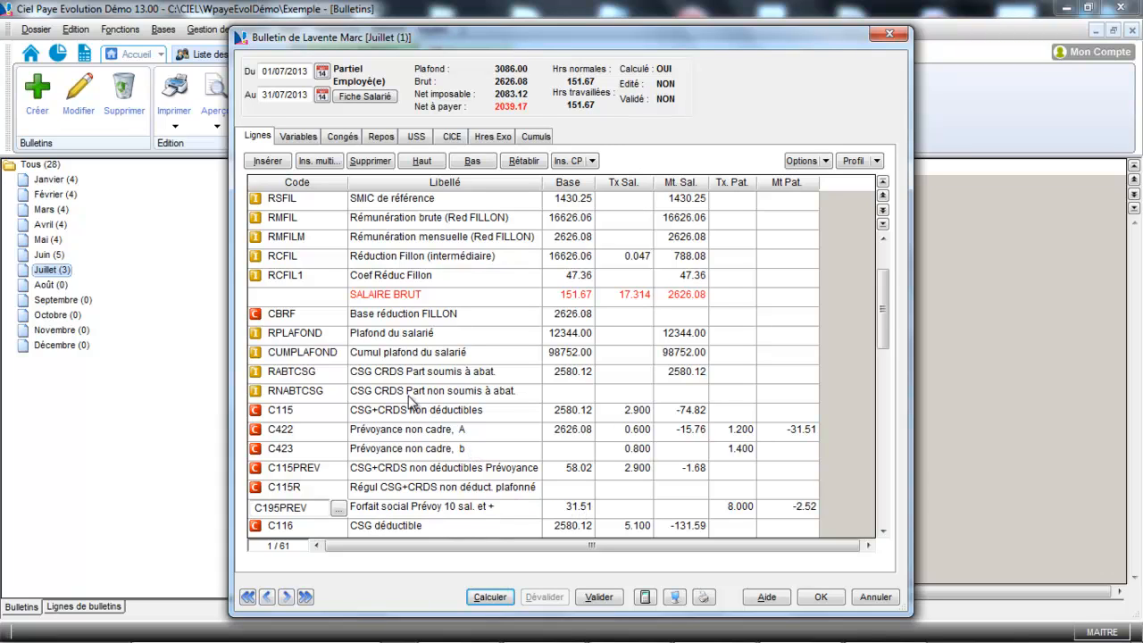
Open the CSG+CRDS non déductibles Prévoyance contribution C115PREV for modification from its line in the payslip.
left_click(320, 474)
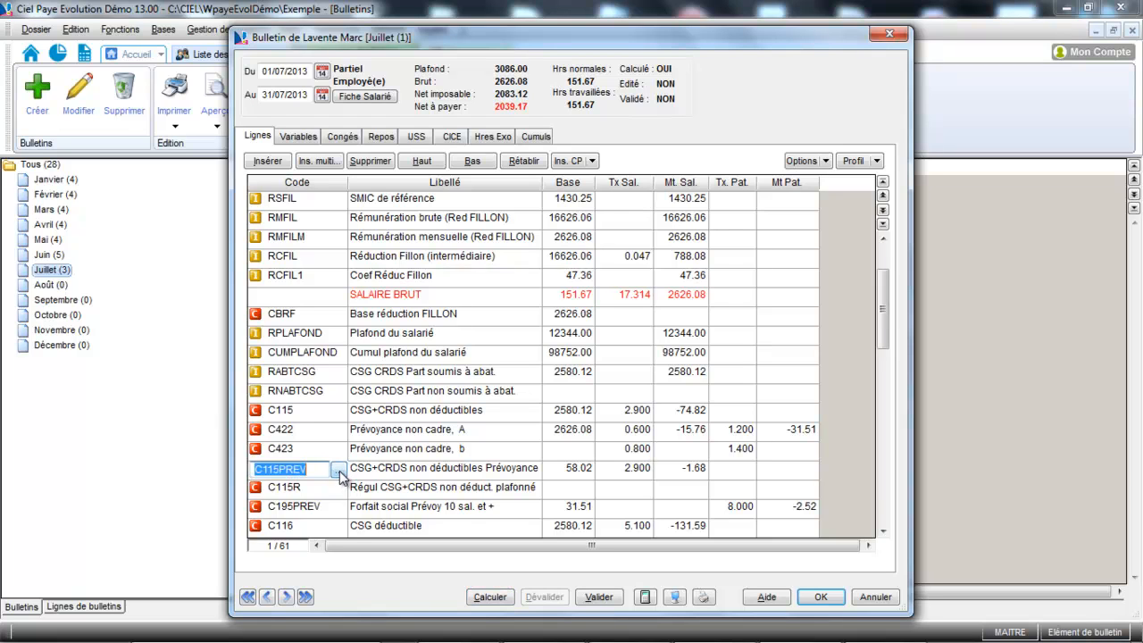
left_click(340, 471)
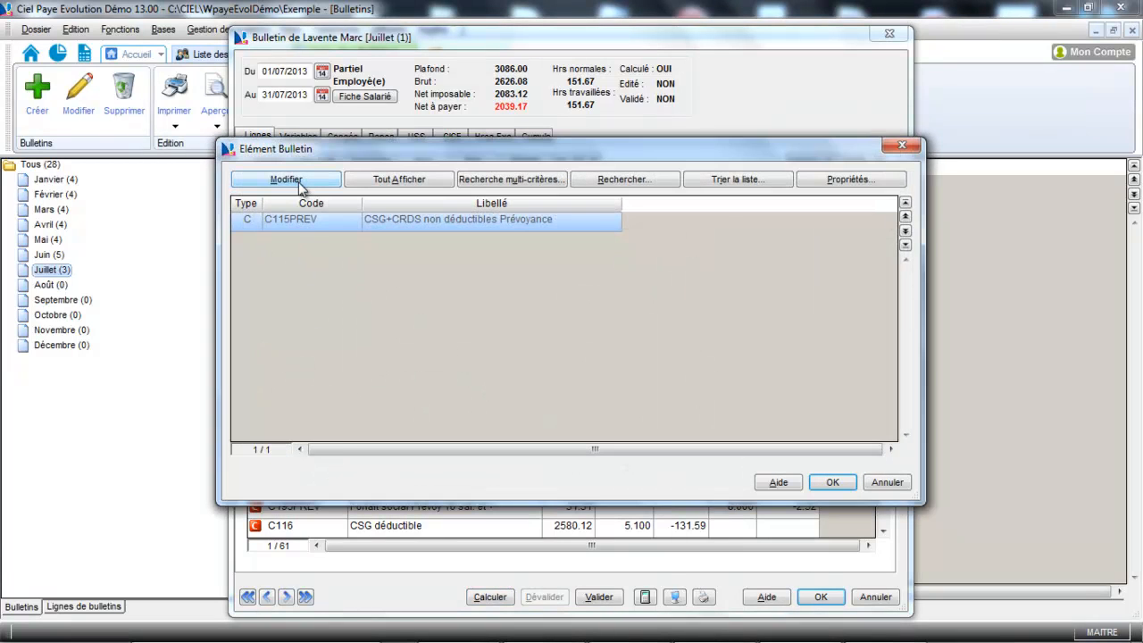
left_click(300, 181)
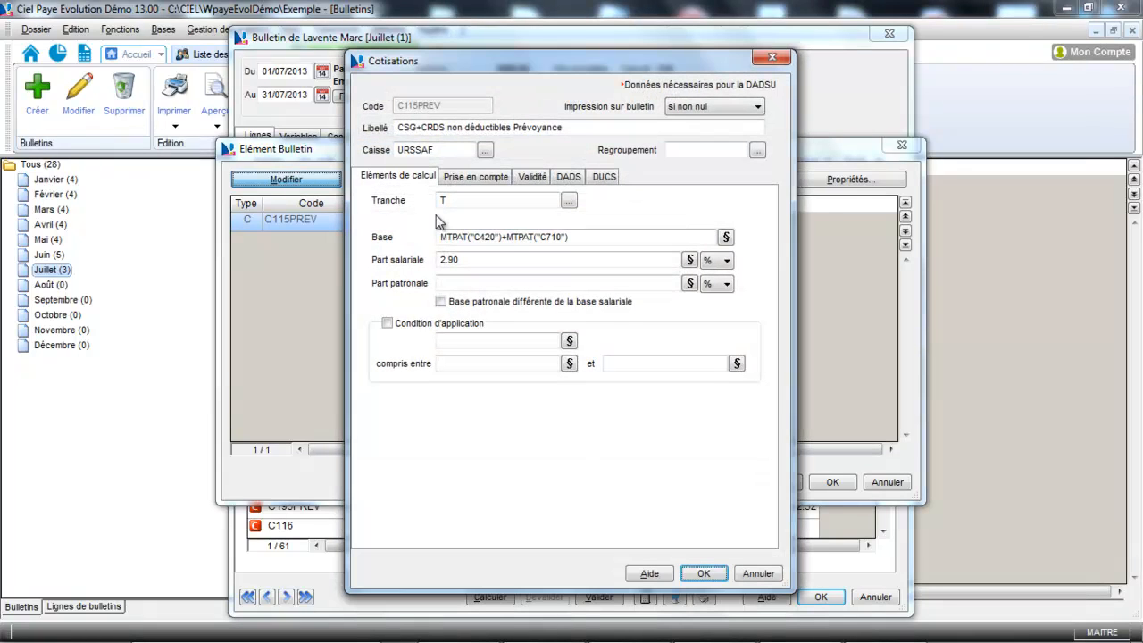
Append +mtpat("c422")+mtpat("c423") to C115PREV's base formula.
left_click(587, 238)
type("+")
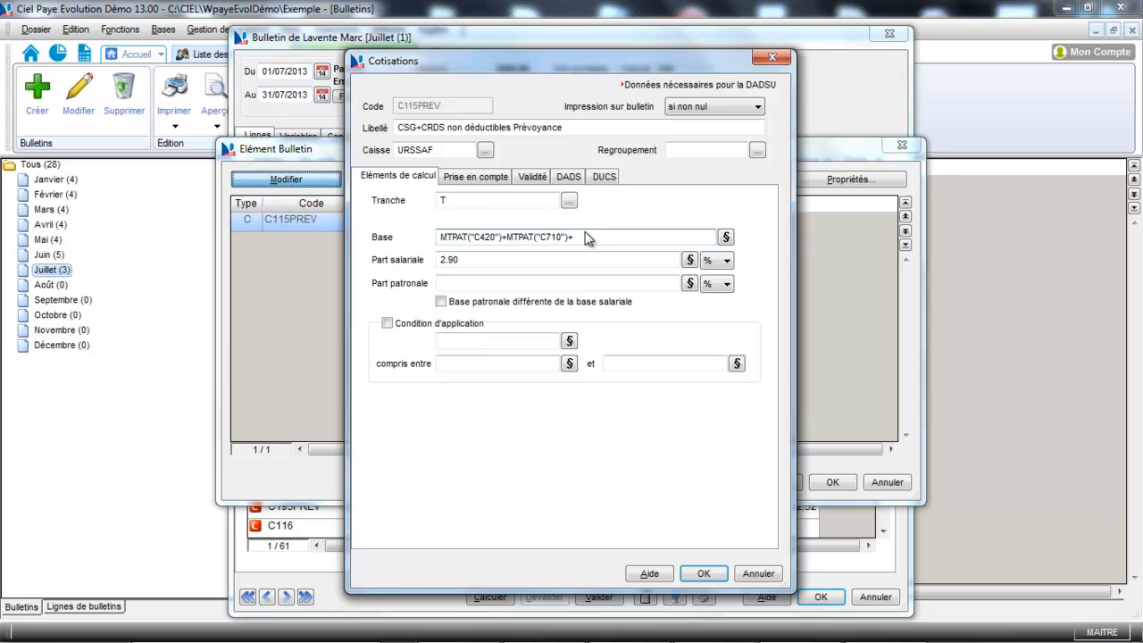
type("mt")
type("(\"422")
key("BackSpace")
key("BackSpace")
key("BackSpace")
type("c422\")+mtpat(\"c423\")")
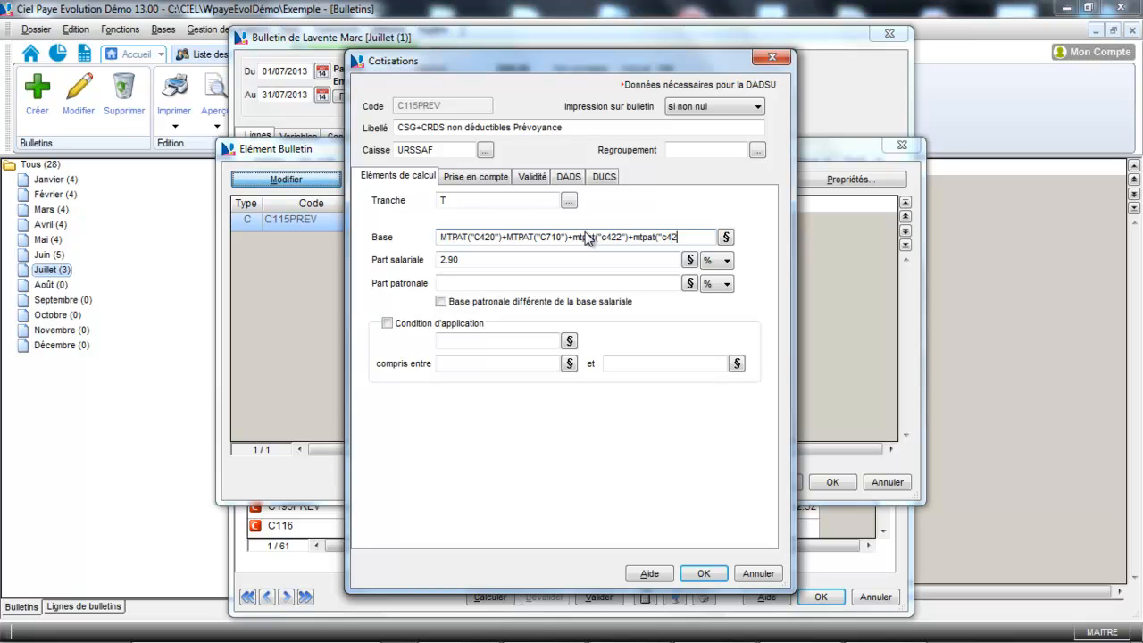
key("BackSpace")
key("BackSpace")
type("\")")
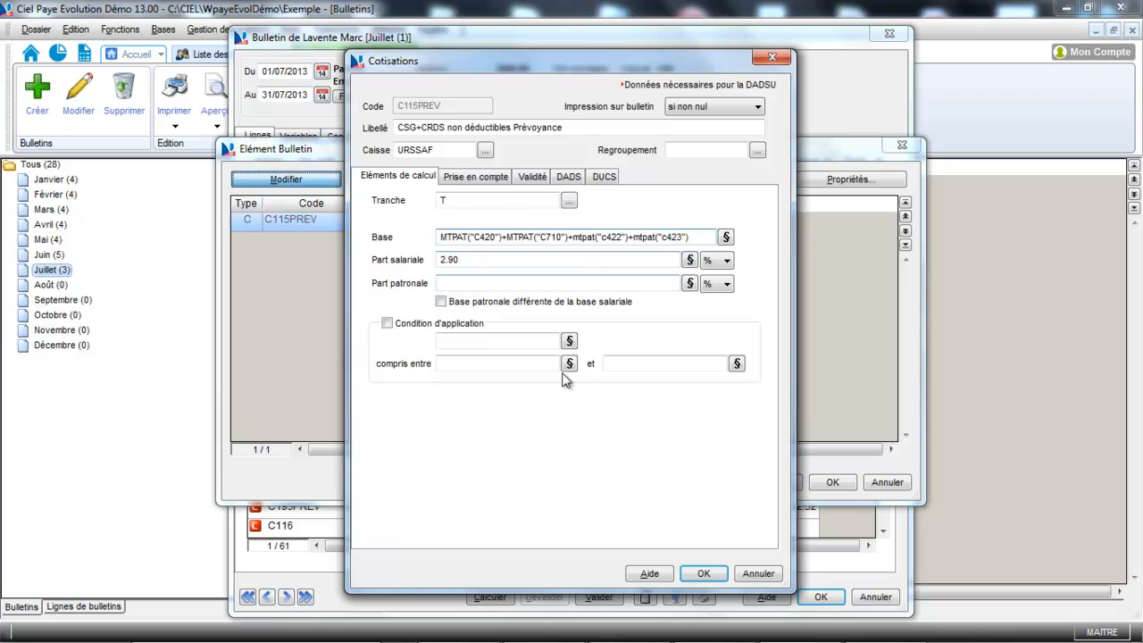
Save the modified C115PREV contribution, return to the payslip and recalculate it.
left_click(703, 575)
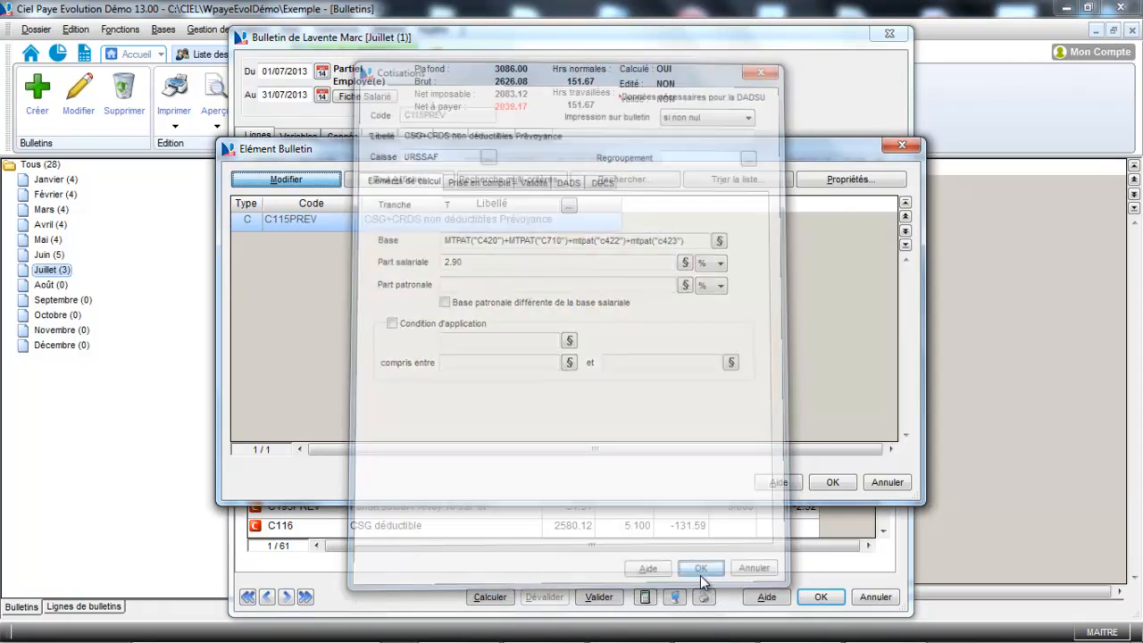
left_click(831, 482)
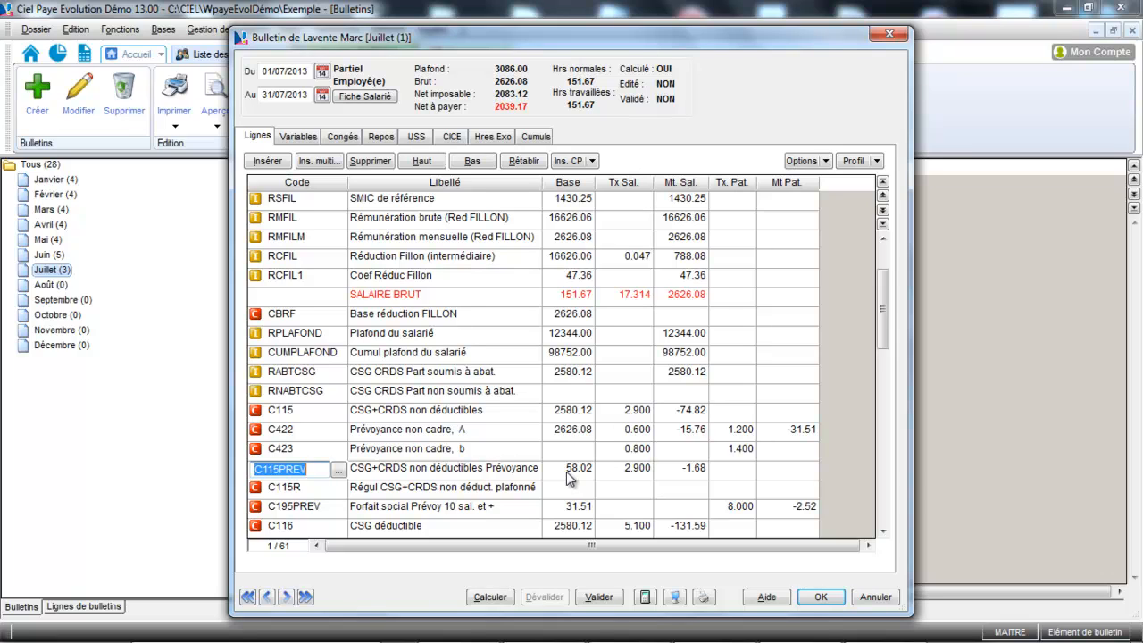
left_click(490, 597)
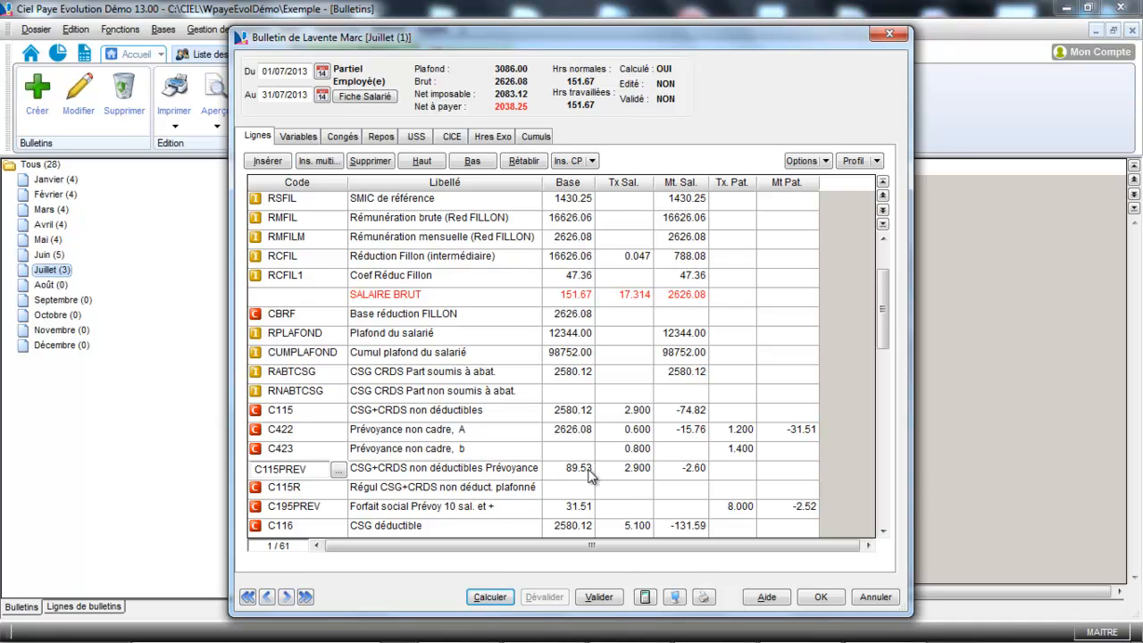
Open the Forfait social contribution C195 from its payslip line, examine its calculation bases and employer rate, and close it.
left_click_drag(883, 308, 873, 466)
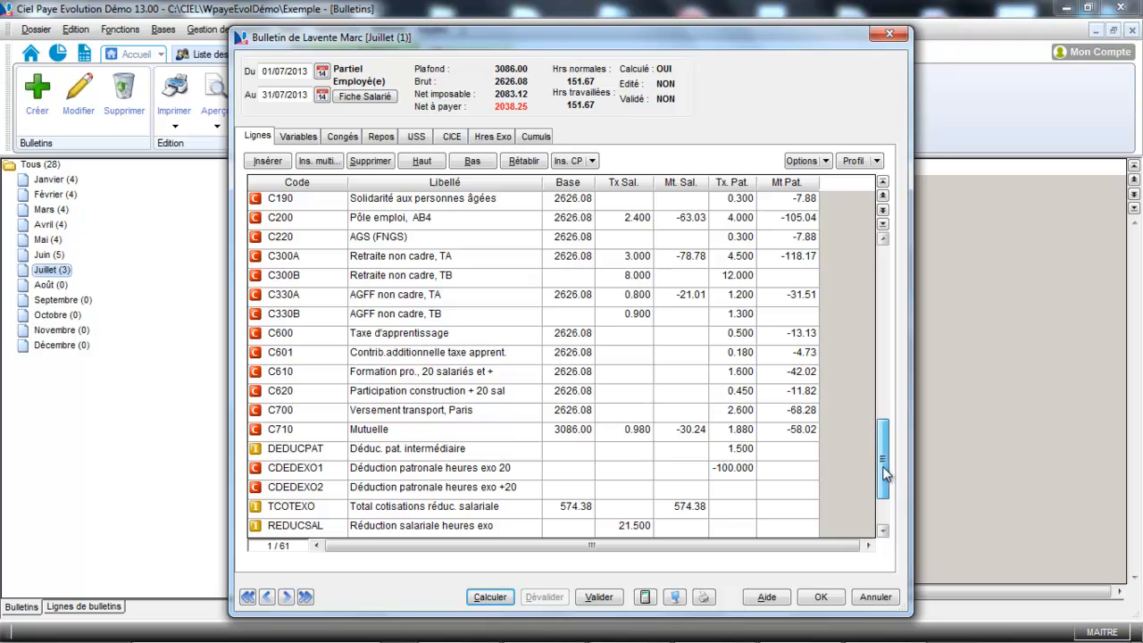
left_click_drag(883, 474, 882, 505)
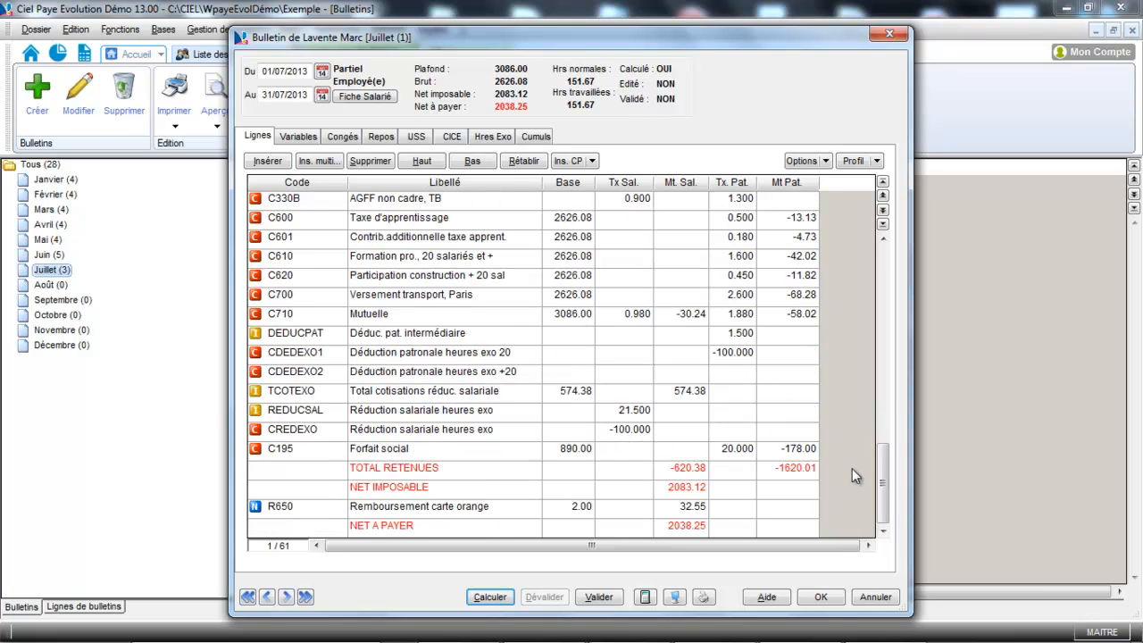
left_click_drag(884, 474, 868, 302)
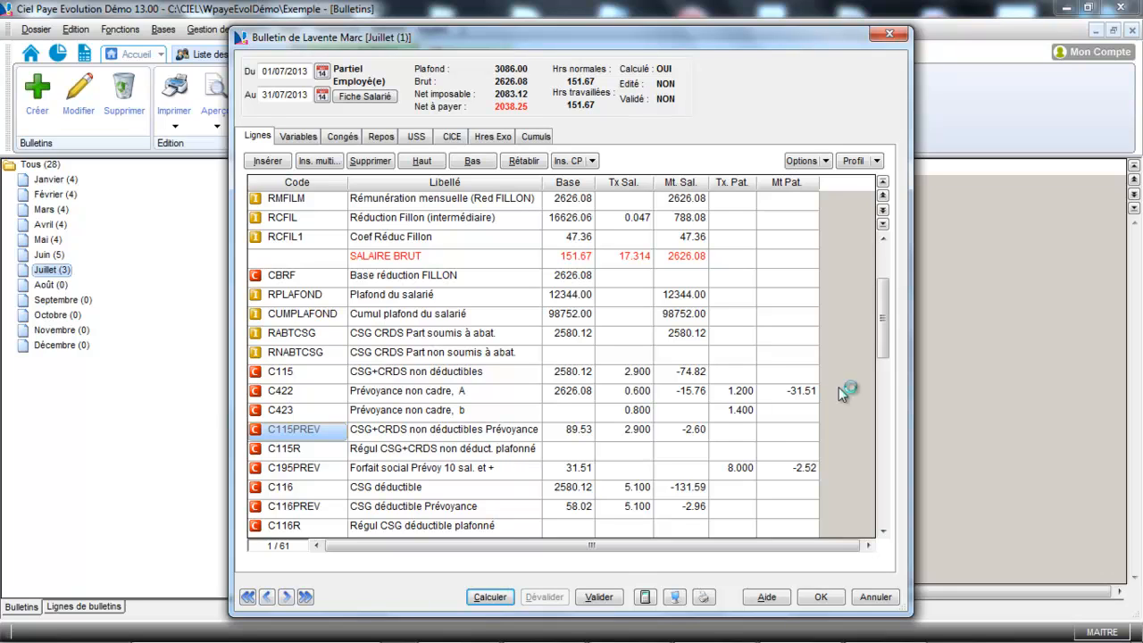
scroll(871, 388, "down", 10)
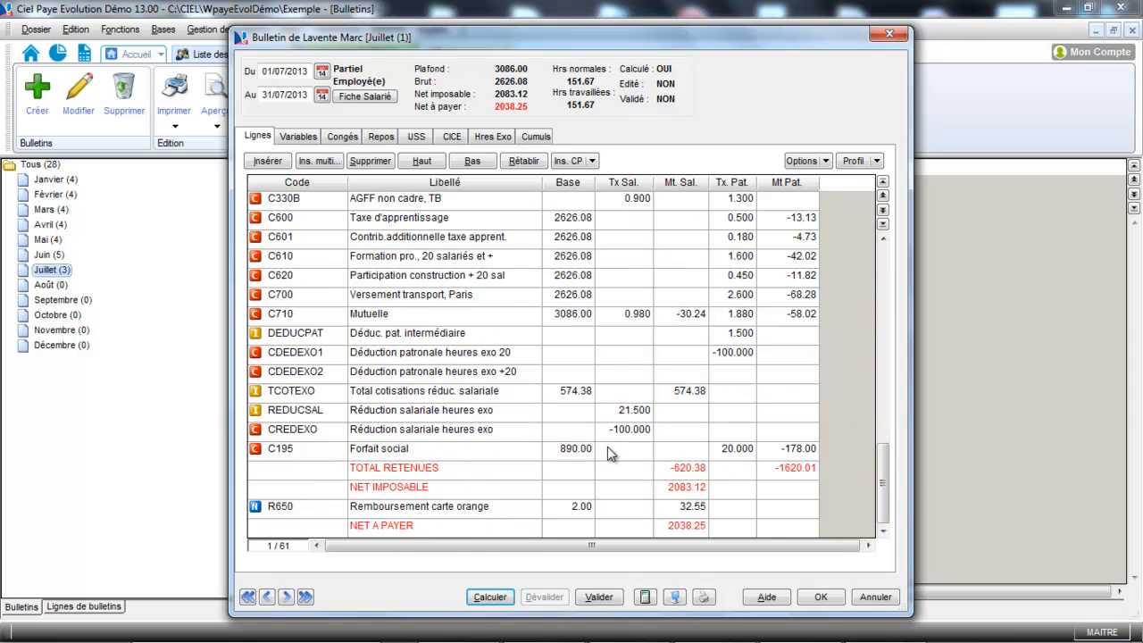
left_click(588, 458)
left_click(306, 457)
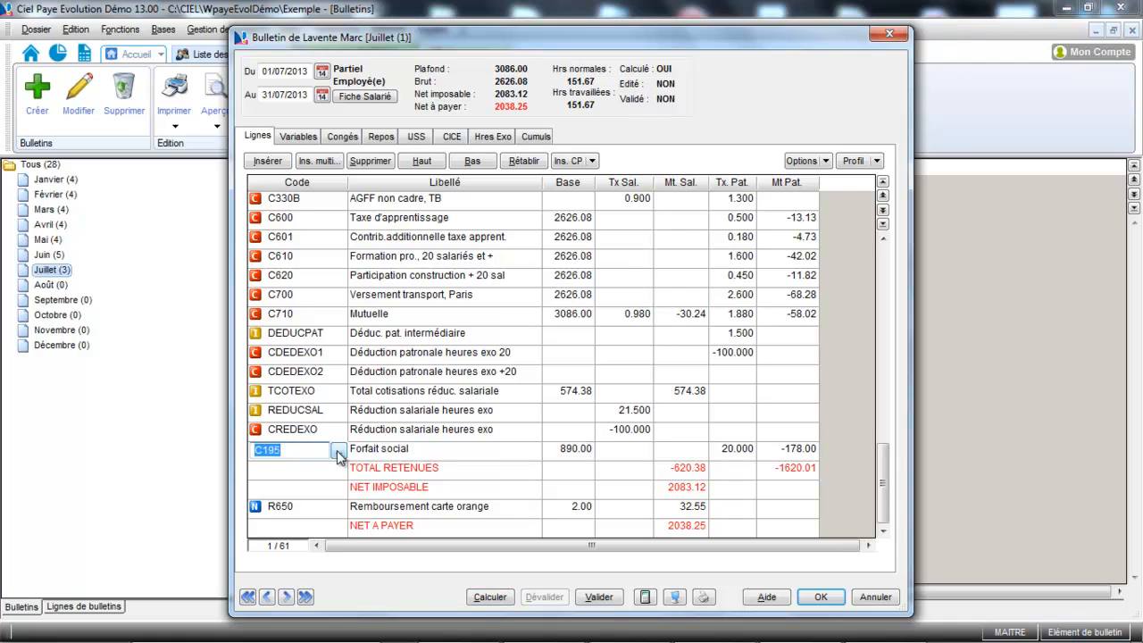
left_click(351, 455)
double_click(327, 458)
left_click(342, 453)
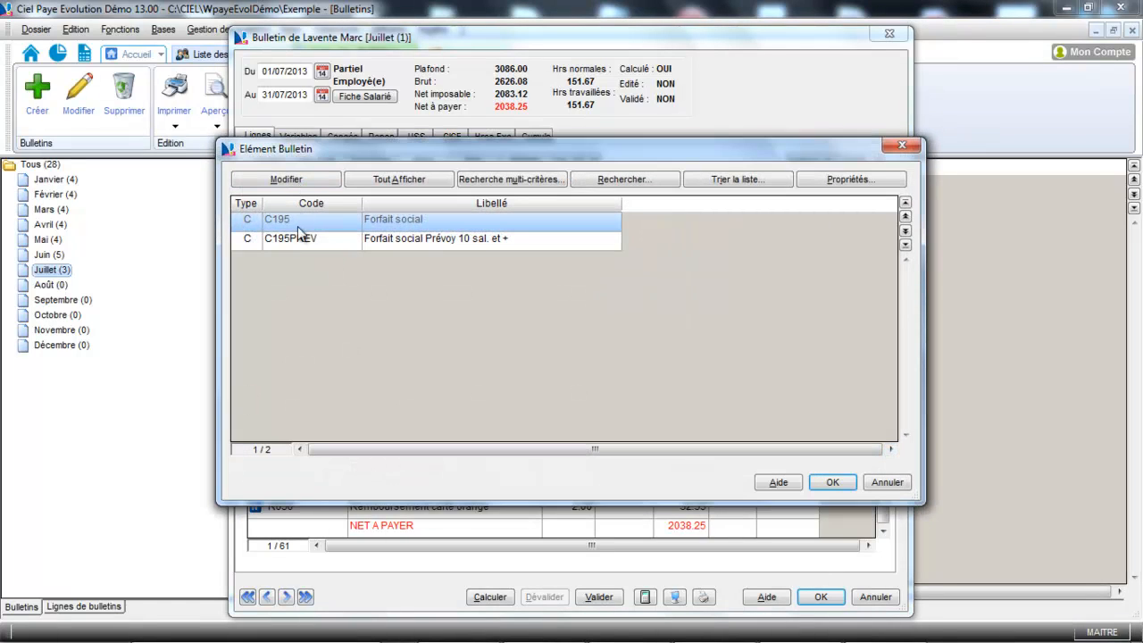
left_click(302, 178)
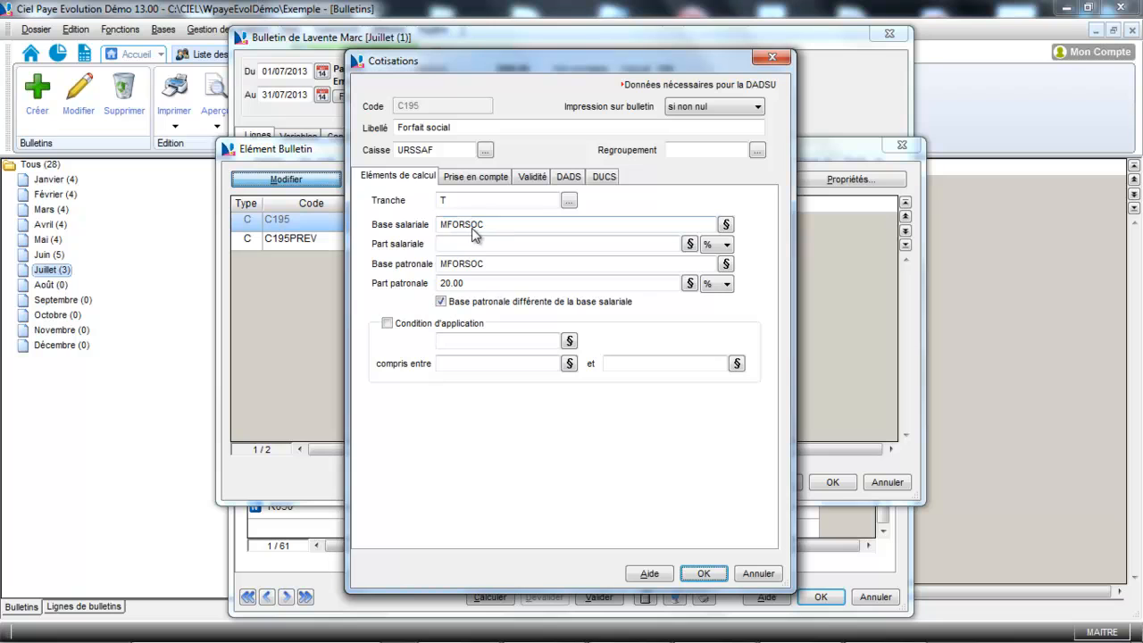
left_click(704, 573)
left_click(832, 480)
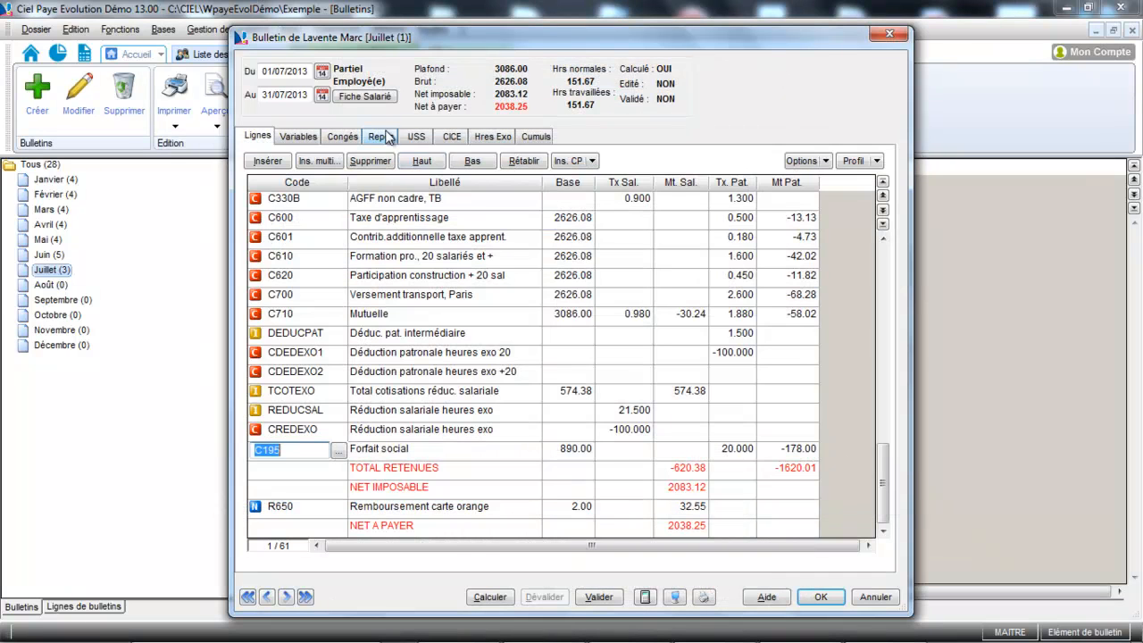
Display the payslip's variables, open the MFORSOC forfait social amount for editing, and save and close the payslip.
left_click(298, 138)
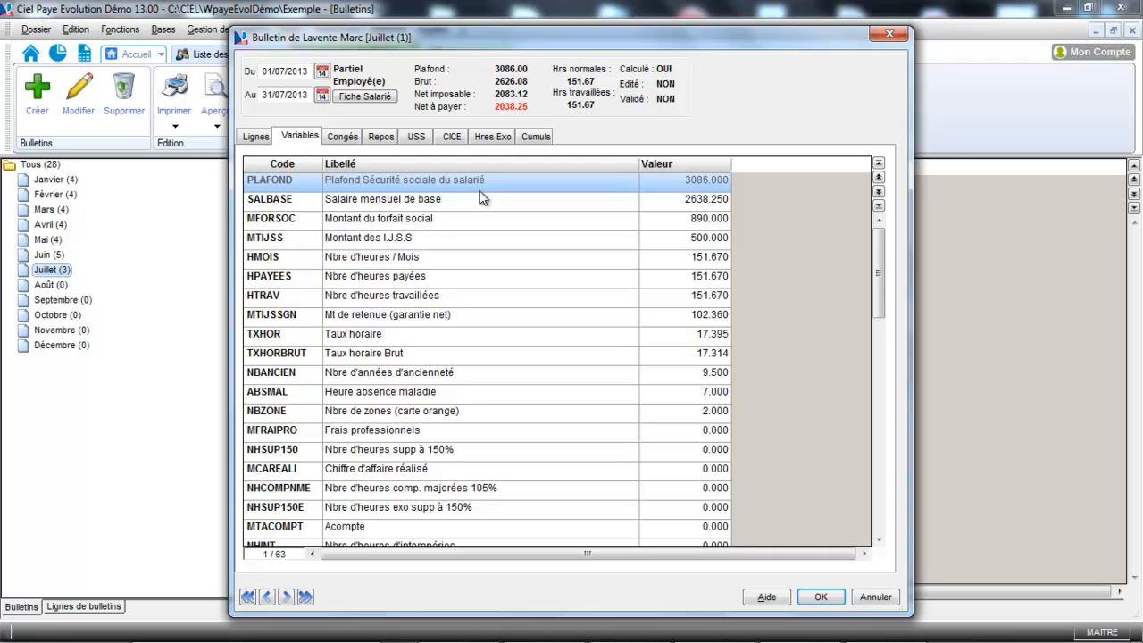
left_click(672, 224)
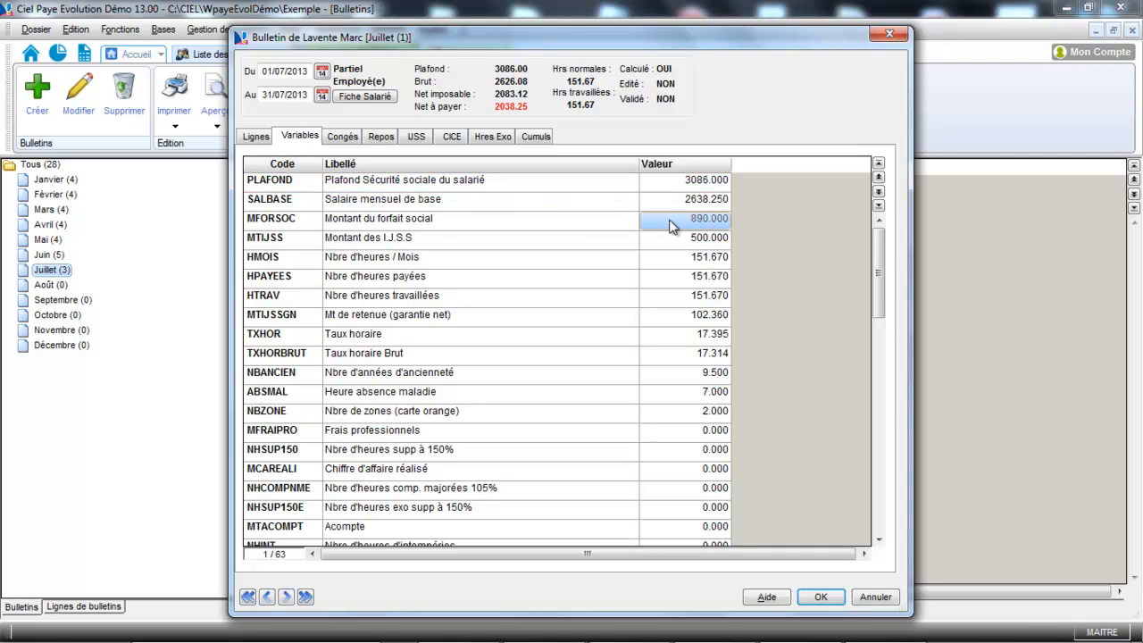
left_click(671, 224)
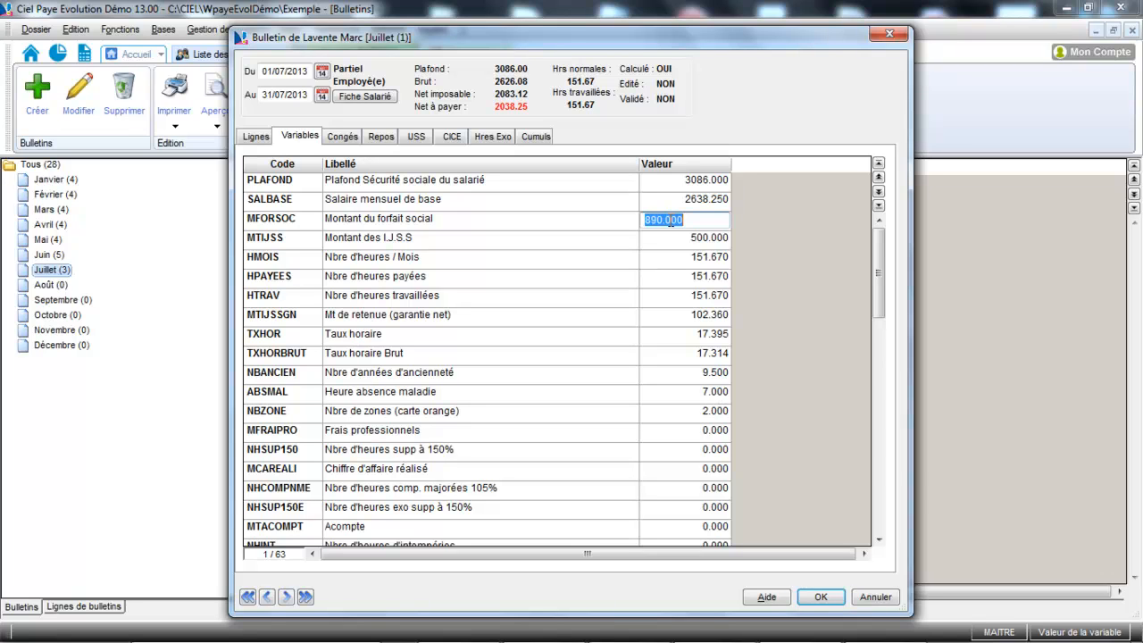
left_click(821, 597)
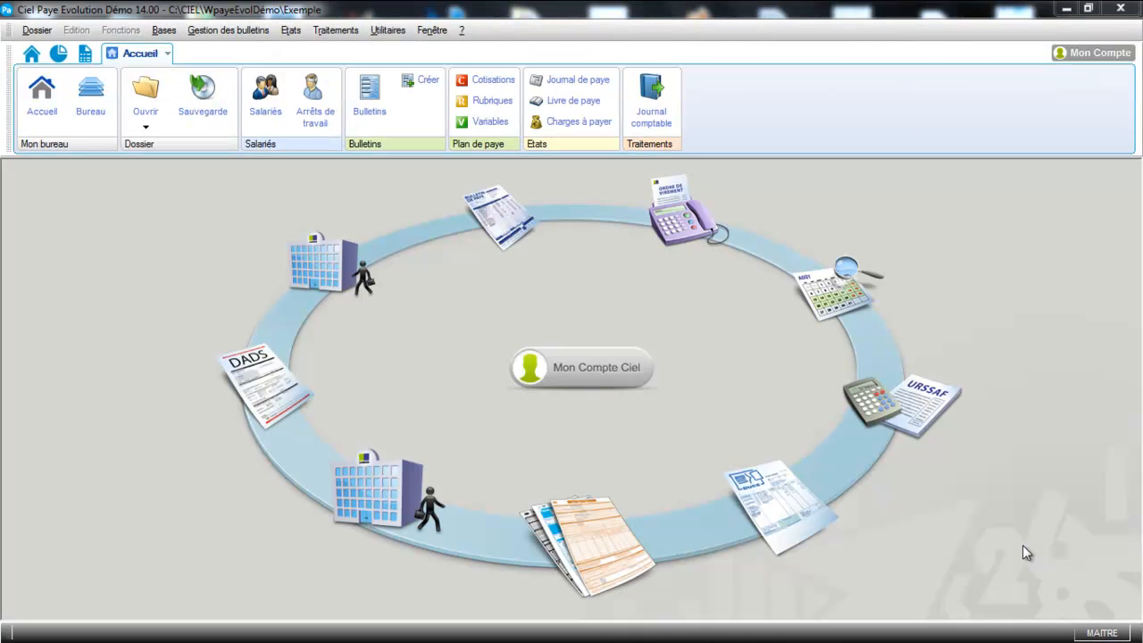